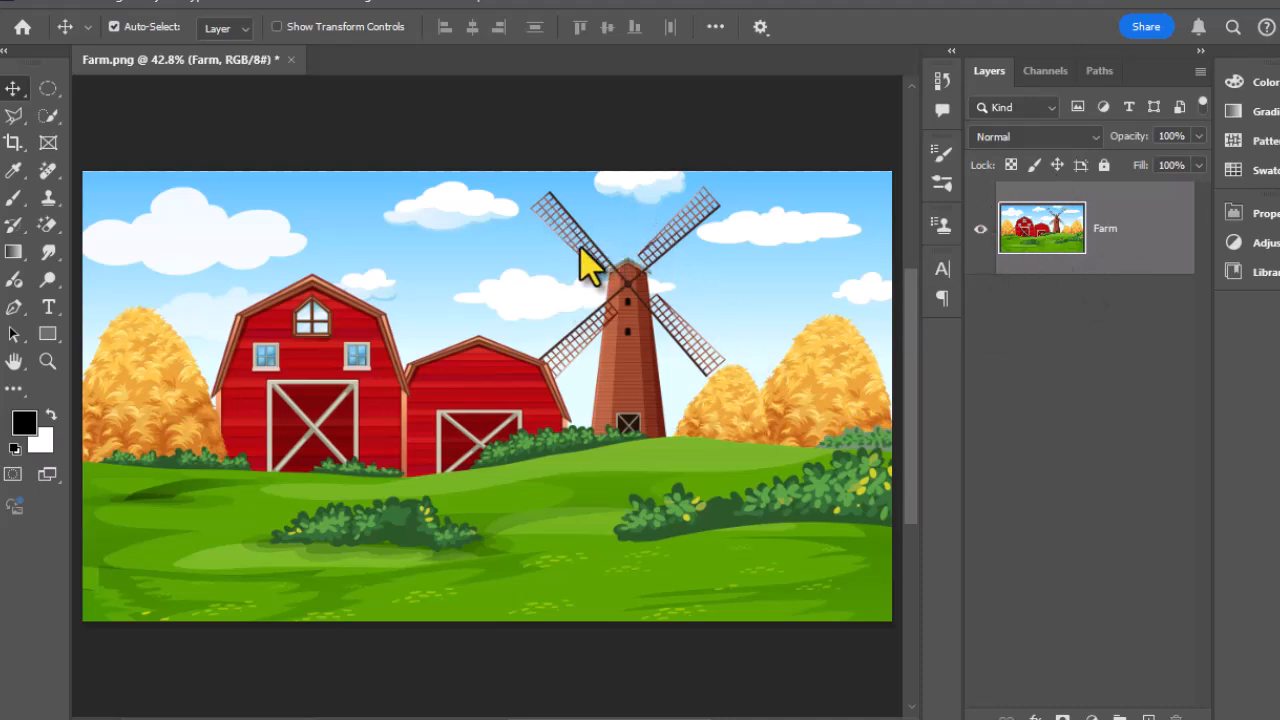
Select the windmill's upper-left blade and its dark arm down to the hub with the Polygonal Lasso, following the outline closely
scroll(560, 230, "up", 8)
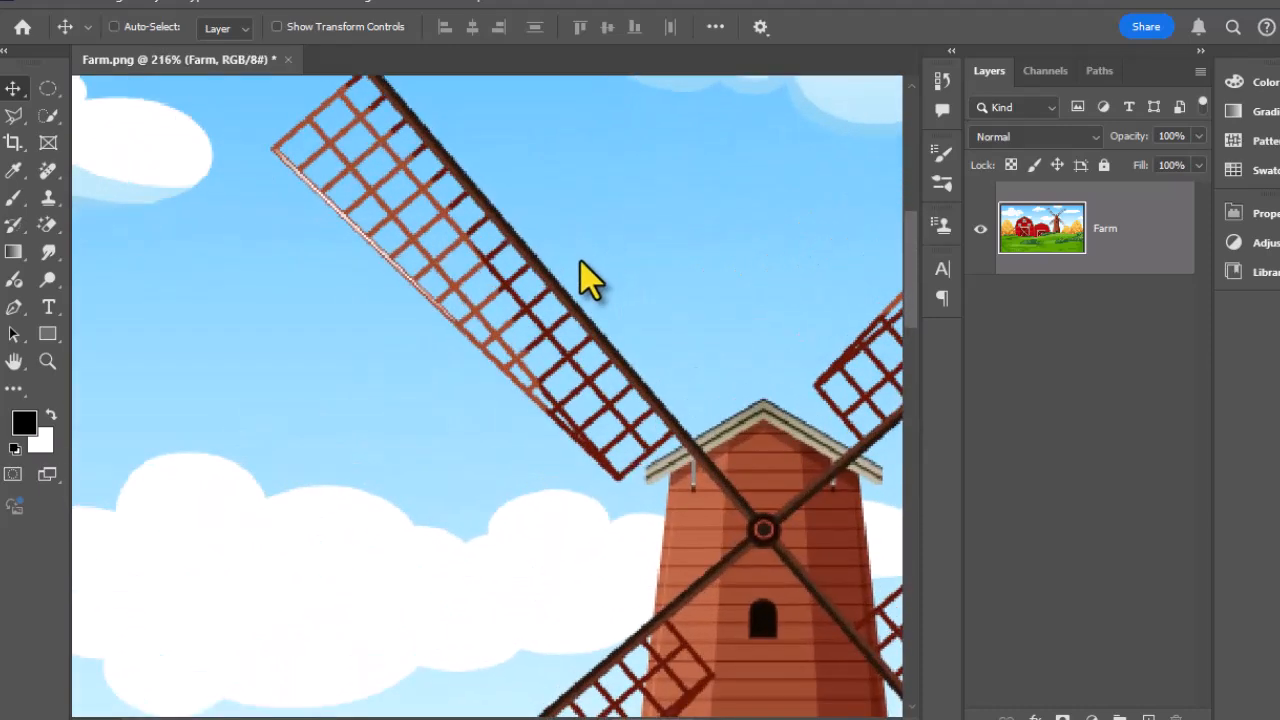
scroll(581, 262, "up", 1)
left_click_drag(586, 276, 559, 350)
key("l")
left_click(294, 101)
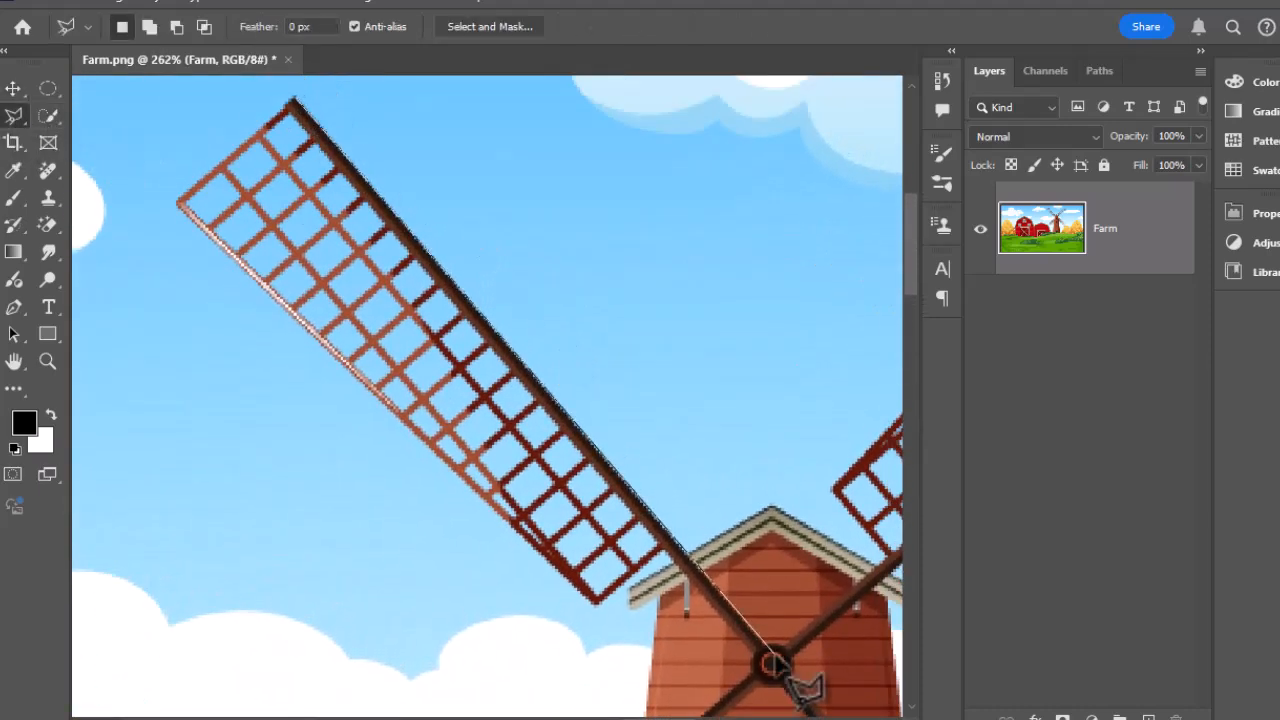
left_click(665, 553)
left_click(597, 605)
left_click(178, 205)
left_click(294, 101)
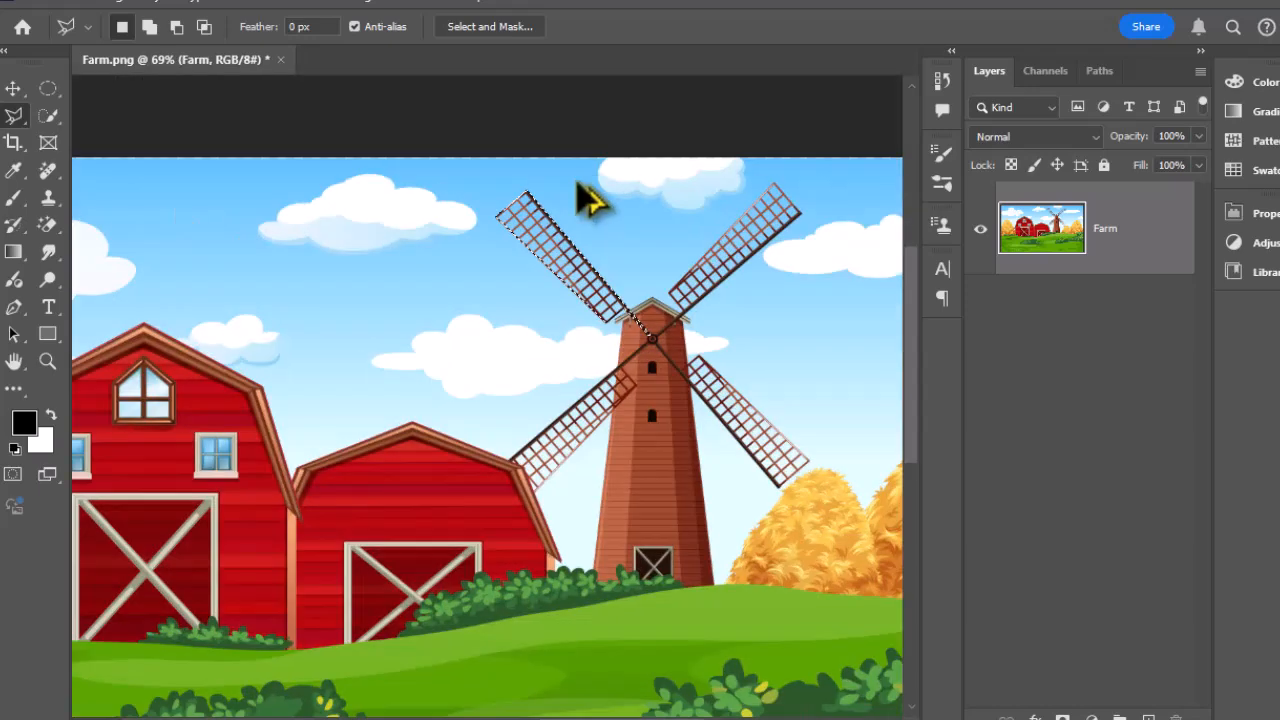
Subtract the thin strip of sky along the blade's outer end from the selection with the Polygonal Lasso
scroll(591, 200, "up", 4)
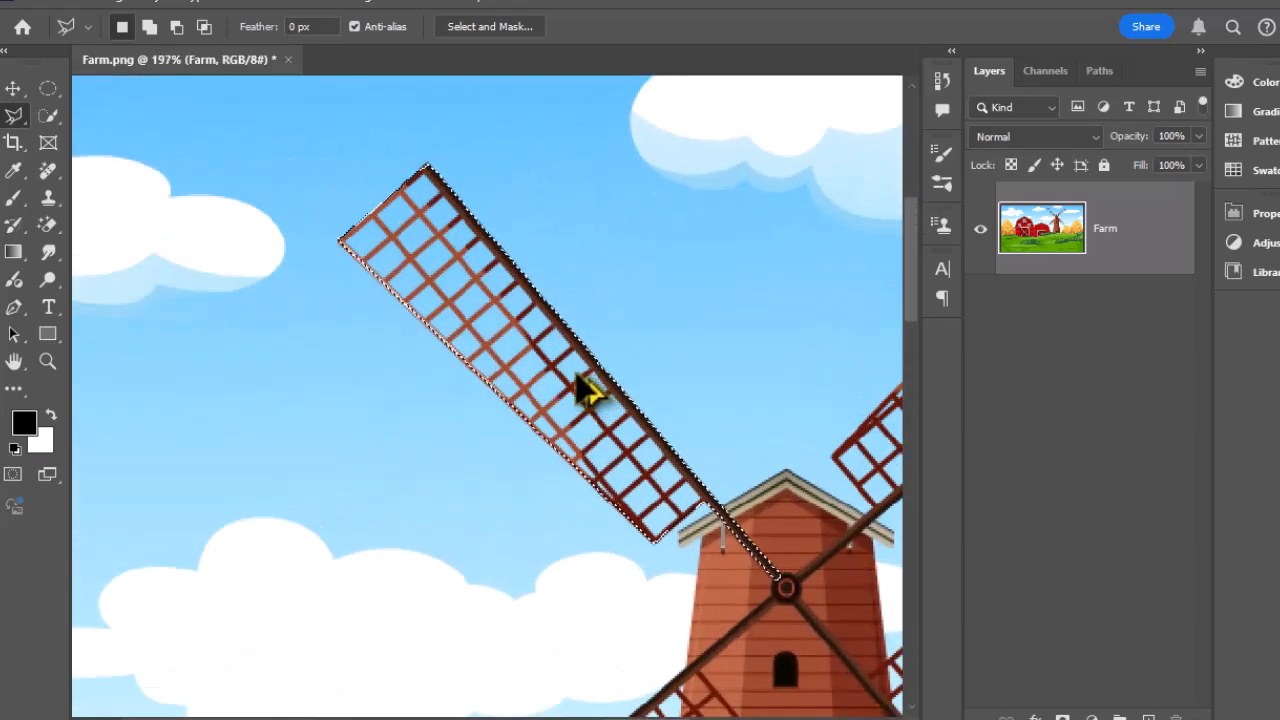
scroll(340, 210, "up", 5)
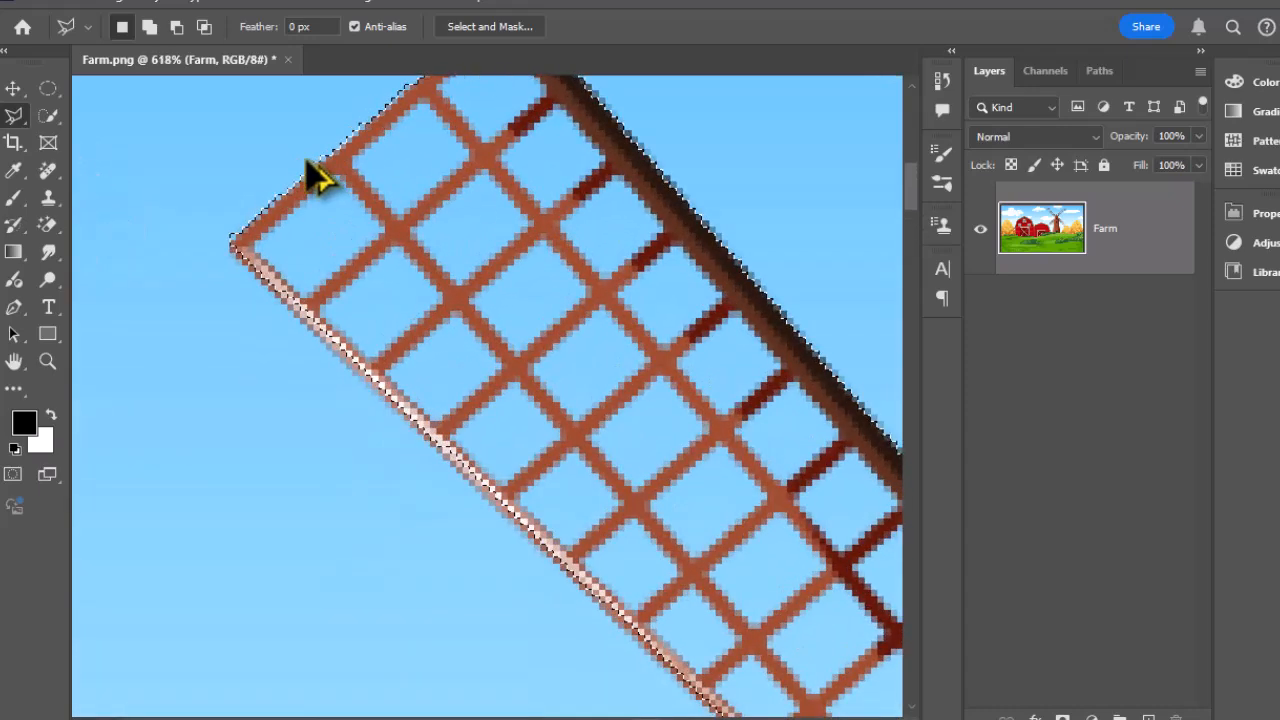
left_click_drag(343, 333, 314, 371)
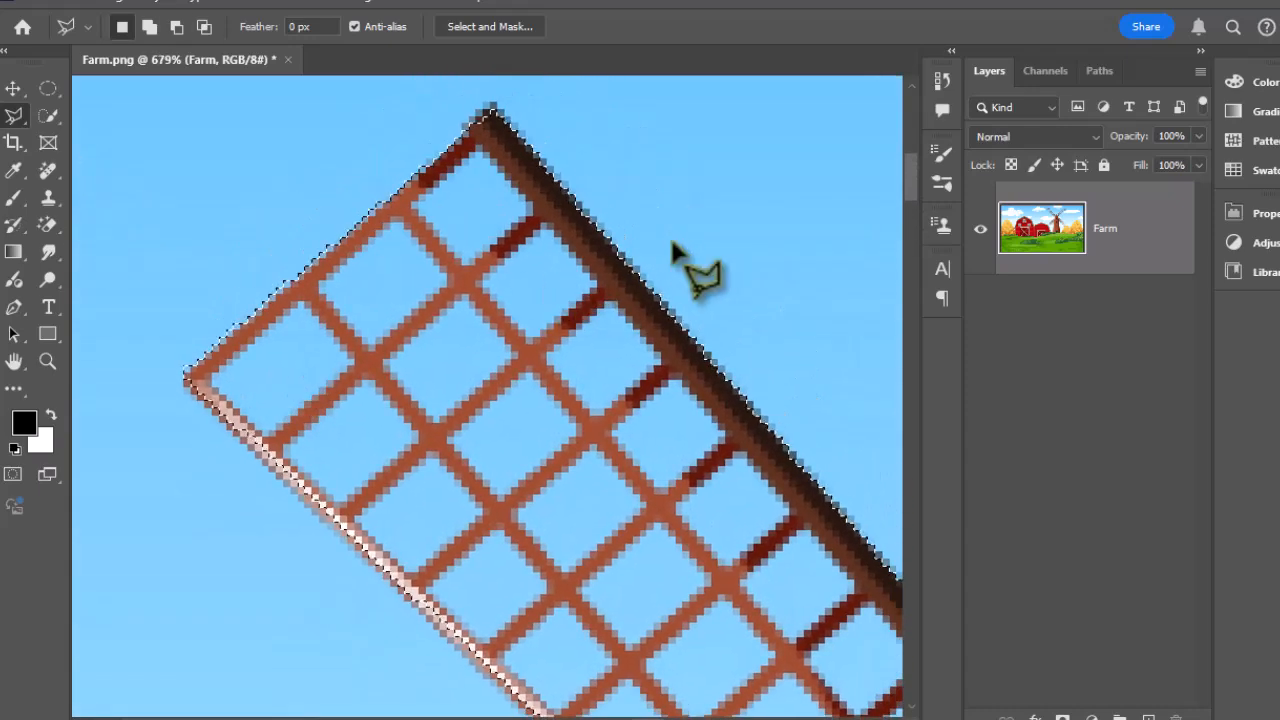
left_click(181, 380)
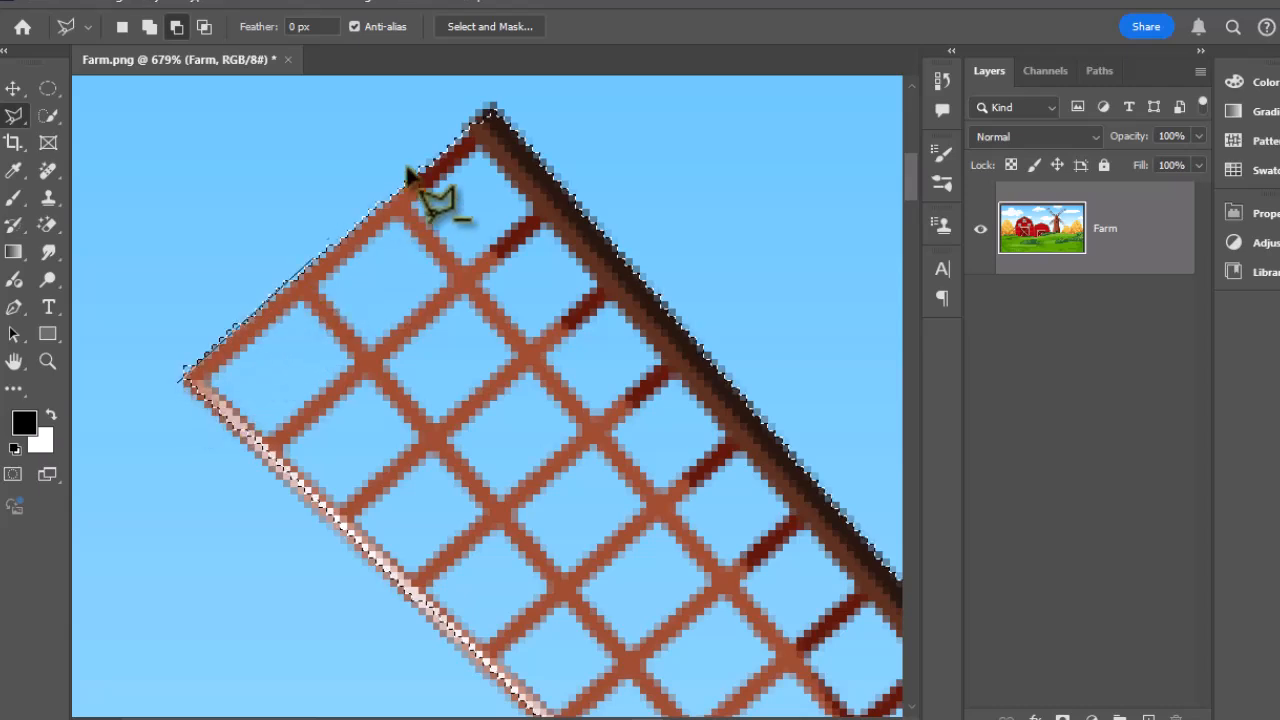
left_click(505, 103)
left_click(461, 88)
left_click(131, 400)
left_click(182, 381)
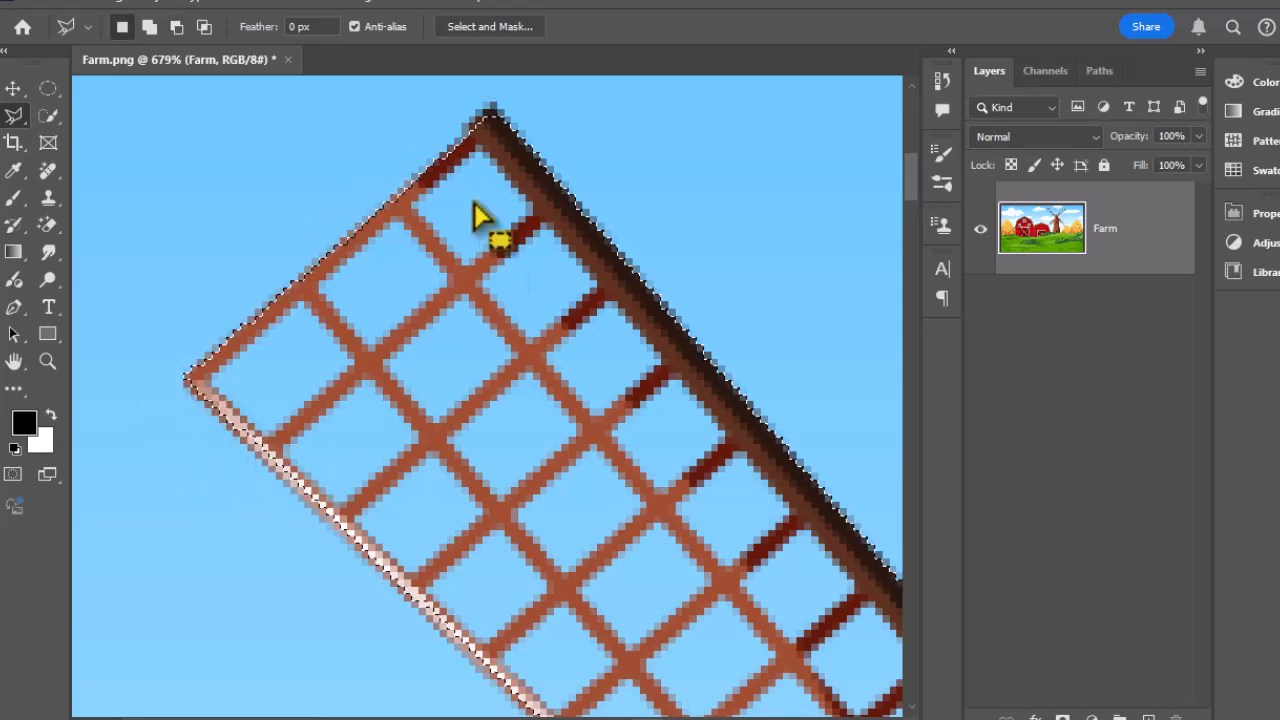
Copy the selected blade to a new layer and hide the Farm layer to isolate it
scroll(514, 375, "down", 3)
scroll(514, 405, "down", 2)
left_click_drag(600, 528, 428, 345)
key("ctrl+j")
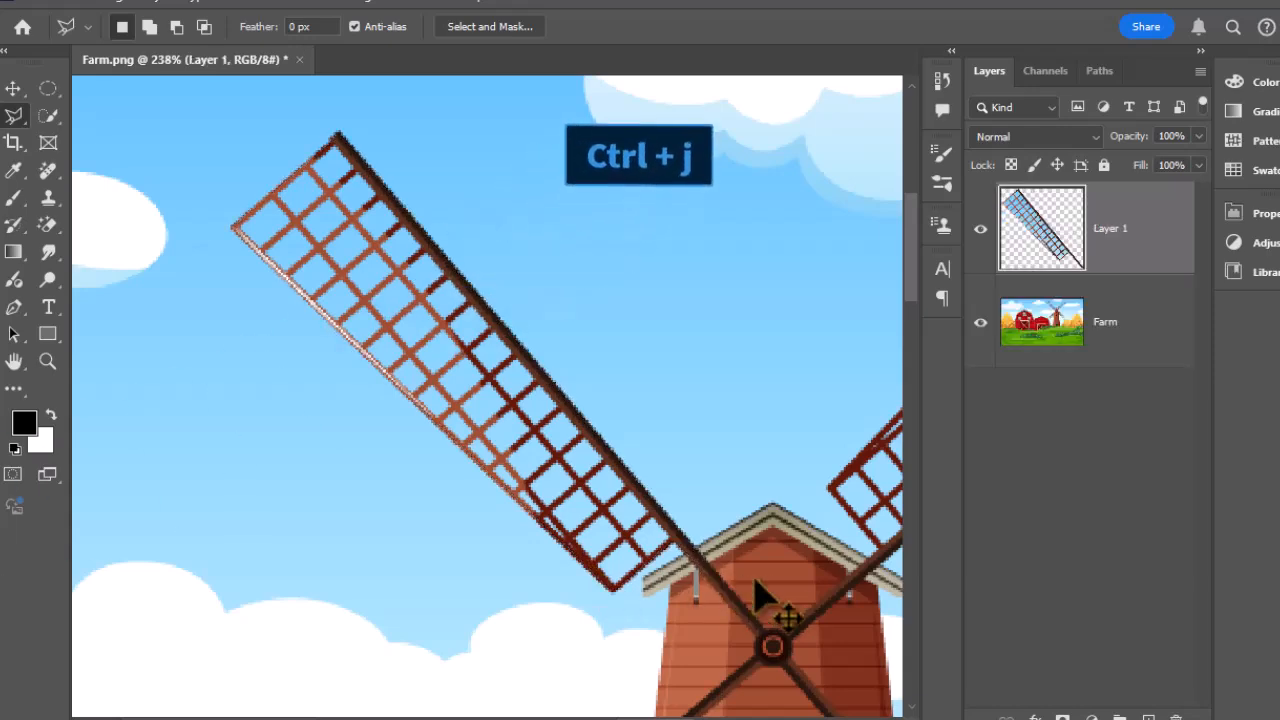
left_click(980, 322)
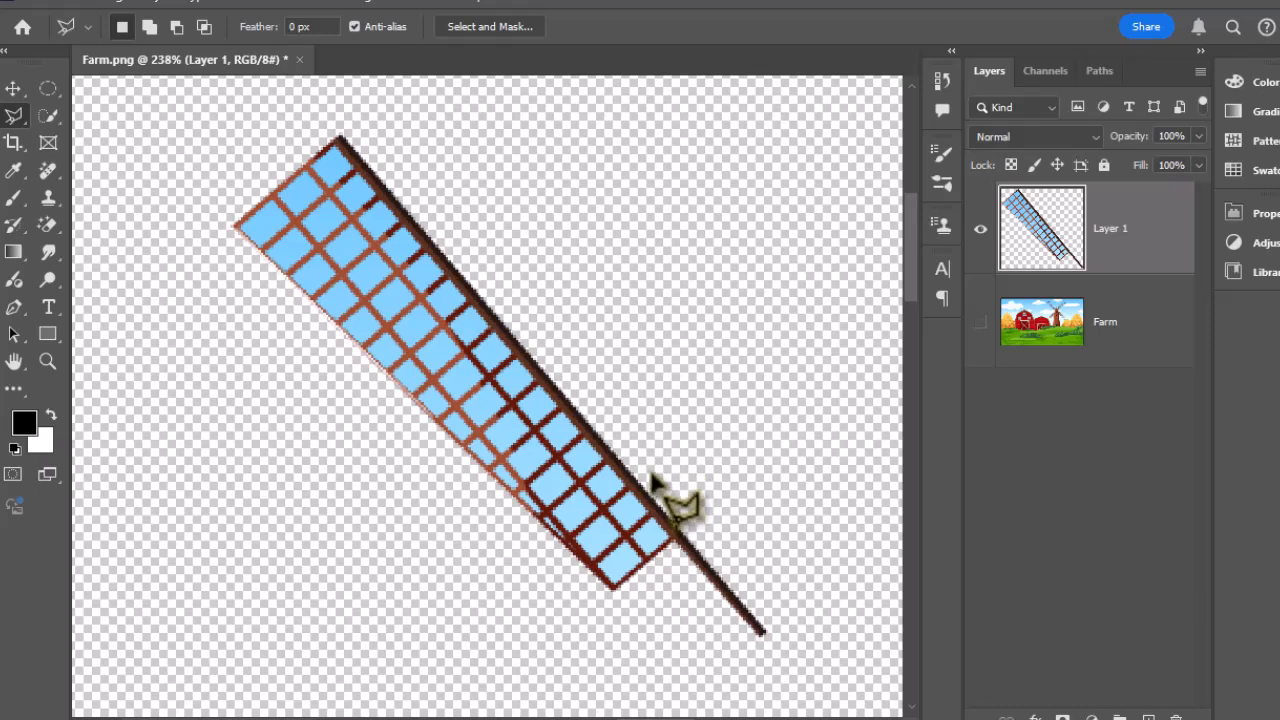
Erase the blue sky between the blade's lattice bars with the Magic Eraser at tolerance 32, with Contiguous off
key("e")
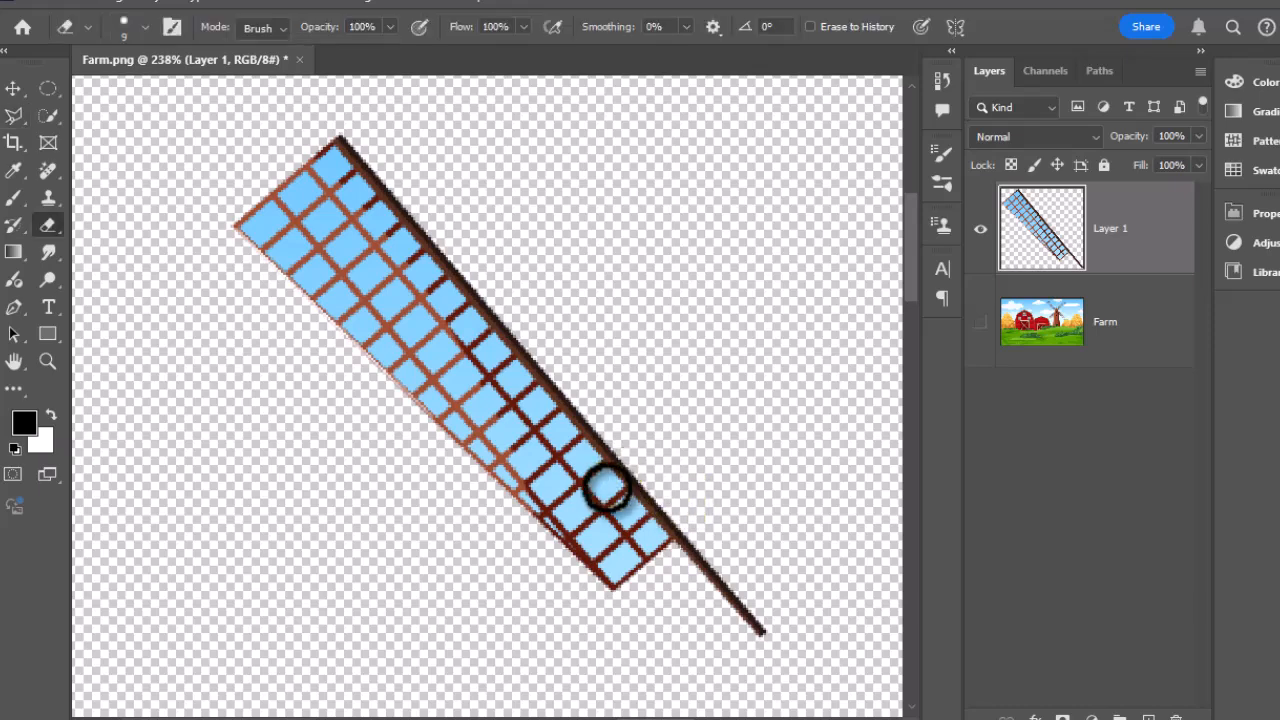
key("e")
key("e")
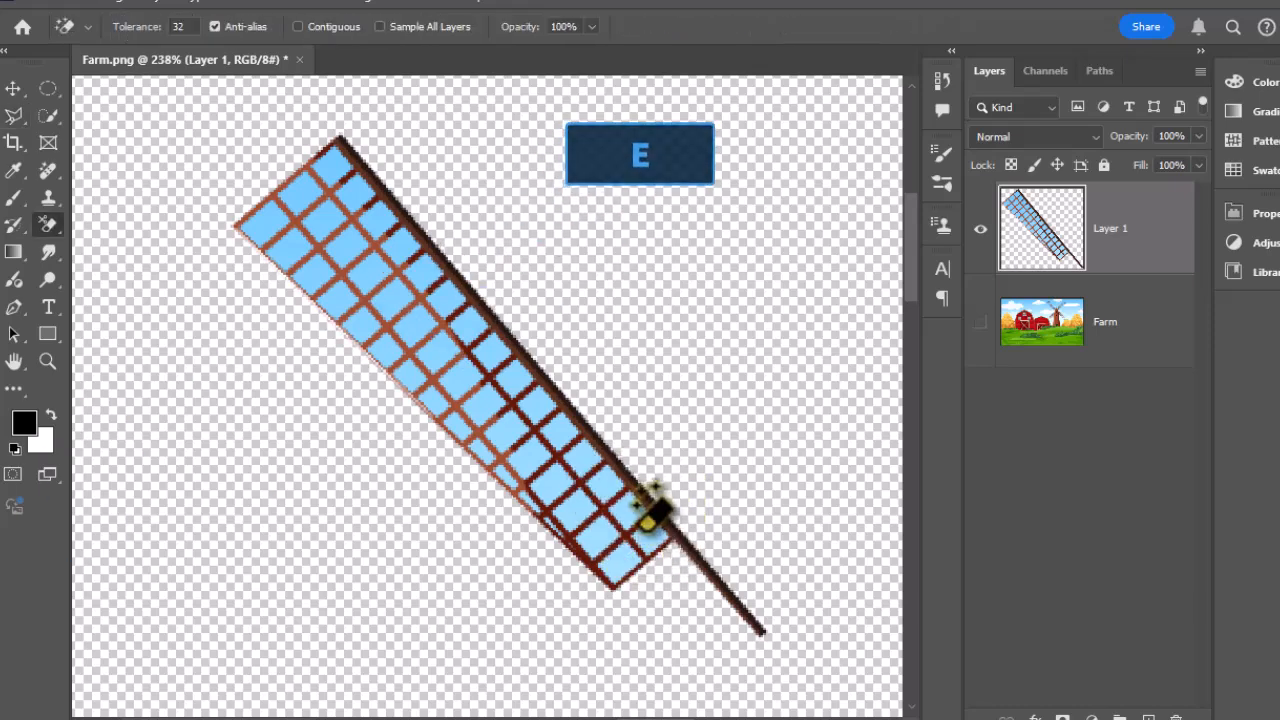
left_click(648, 550)
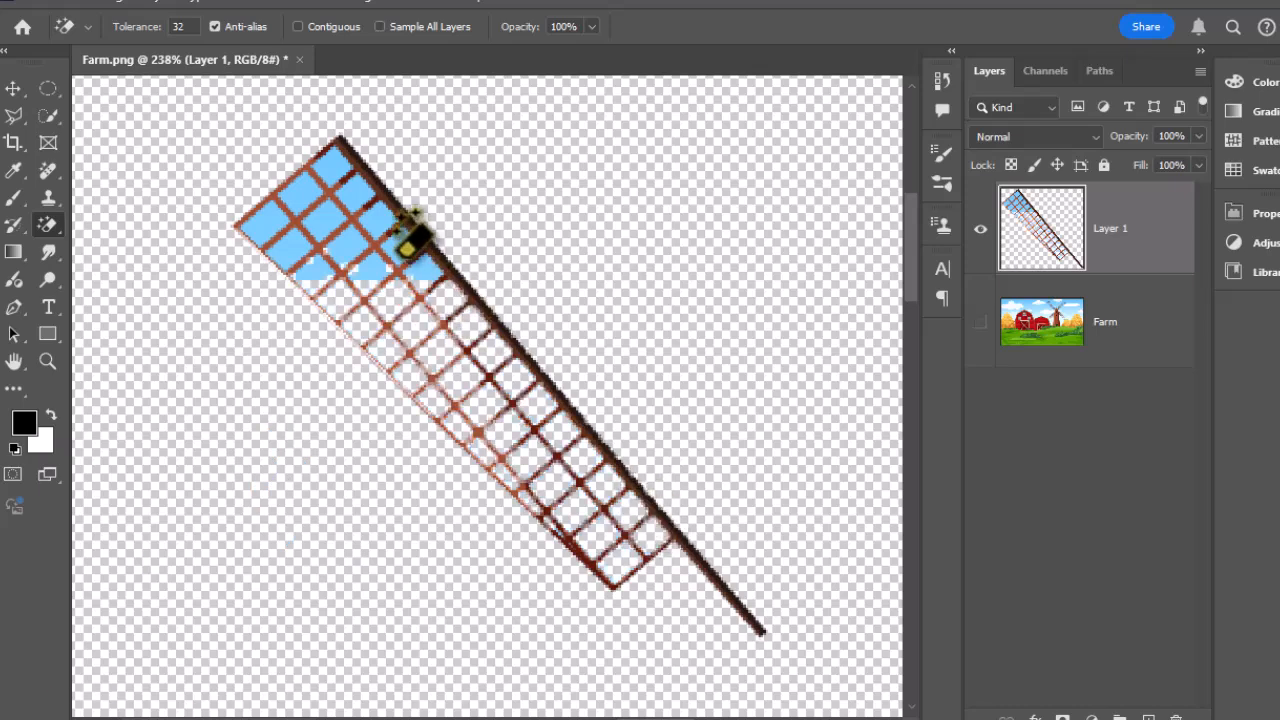
left_click(410, 238)
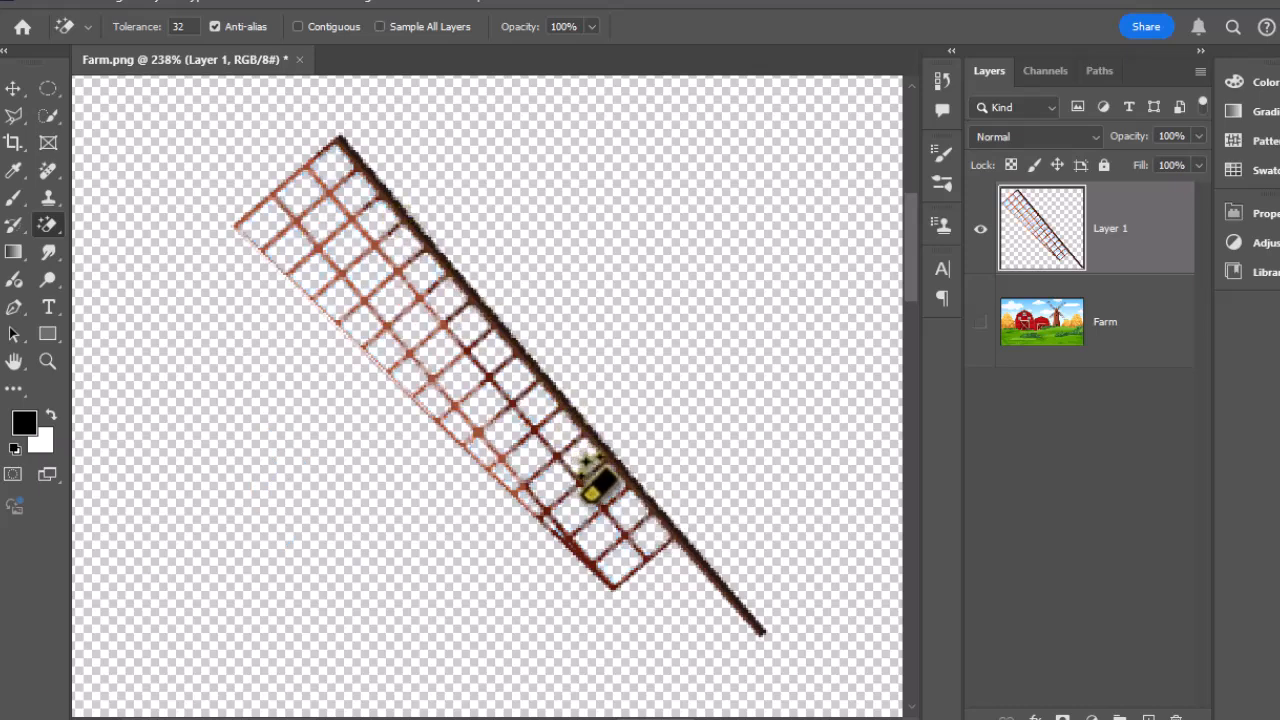
Show the Farm layer instead of Layer 1 and loosely outline the original upper-left blade with the Polygonal Lasso
left_click(981, 229)
left_click(980, 322)
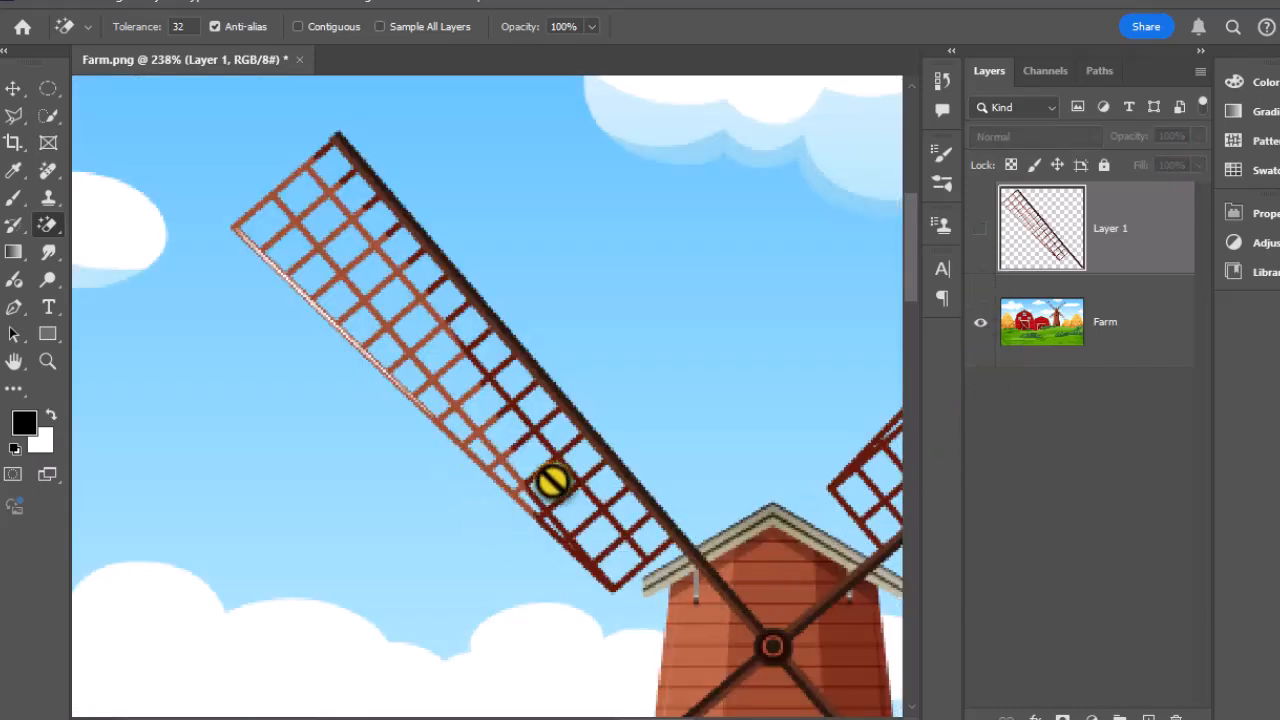
scroll(653, 508, "down", 4)
left_click_drag(735, 555, 581, 480)
scroll(609, 467, "down", 2)
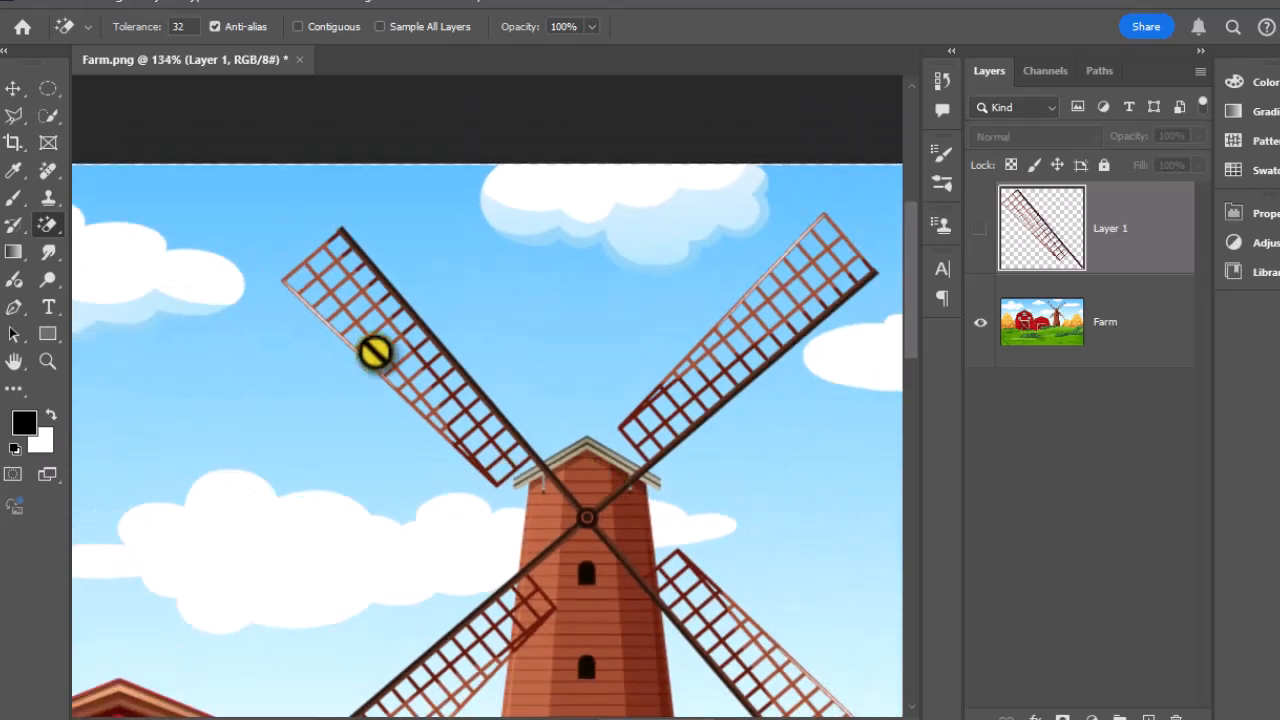
key("l")
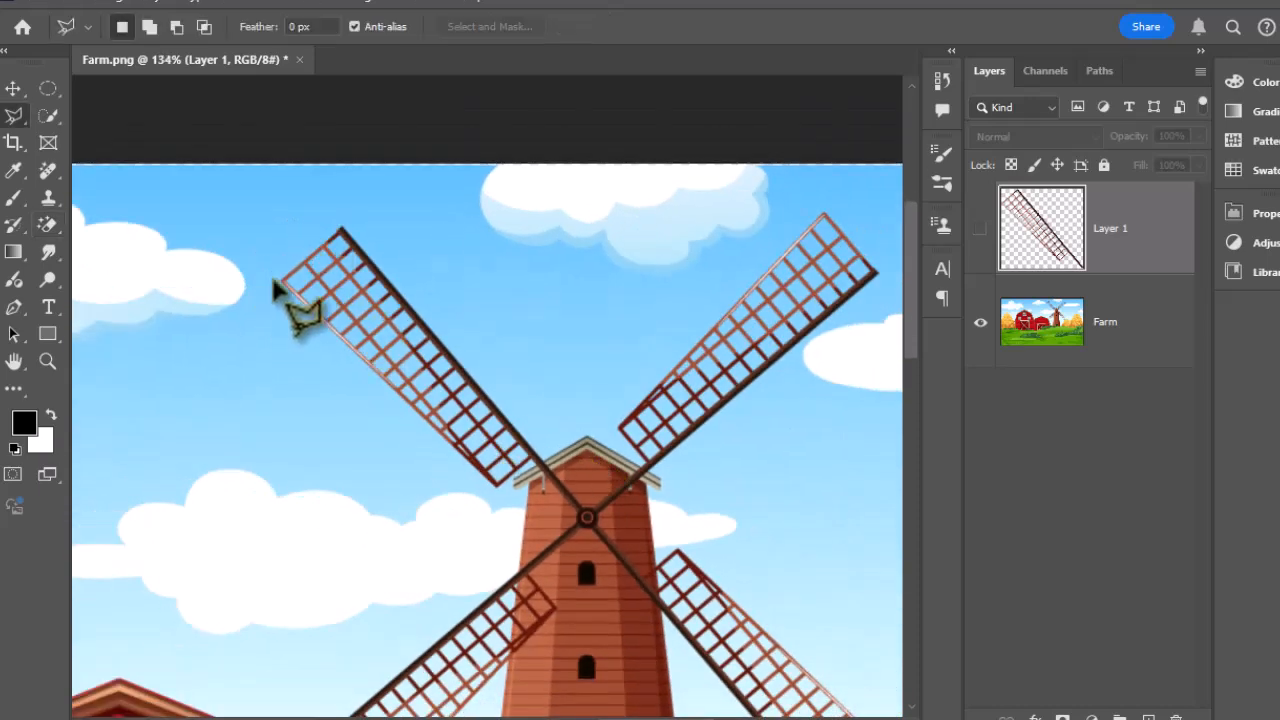
left_click(270, 275)
left_click(352, 202)
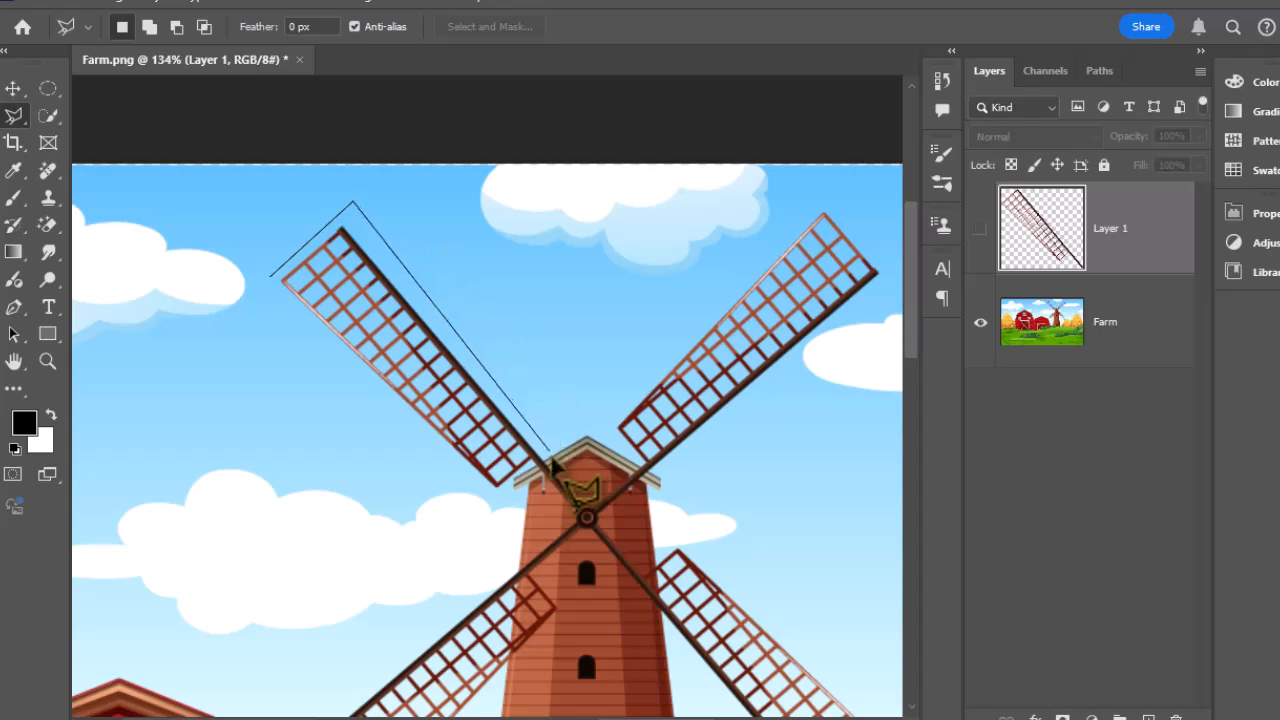
left_click(496, 494)
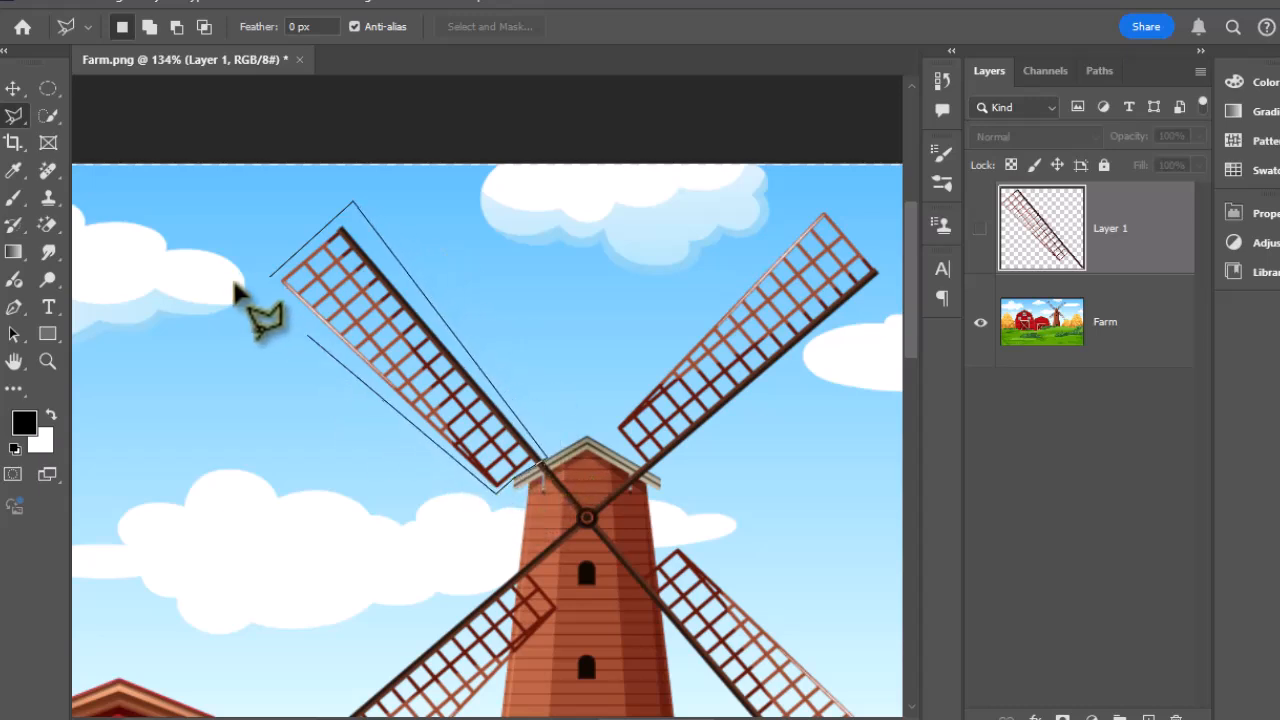
left_click(266, 269)
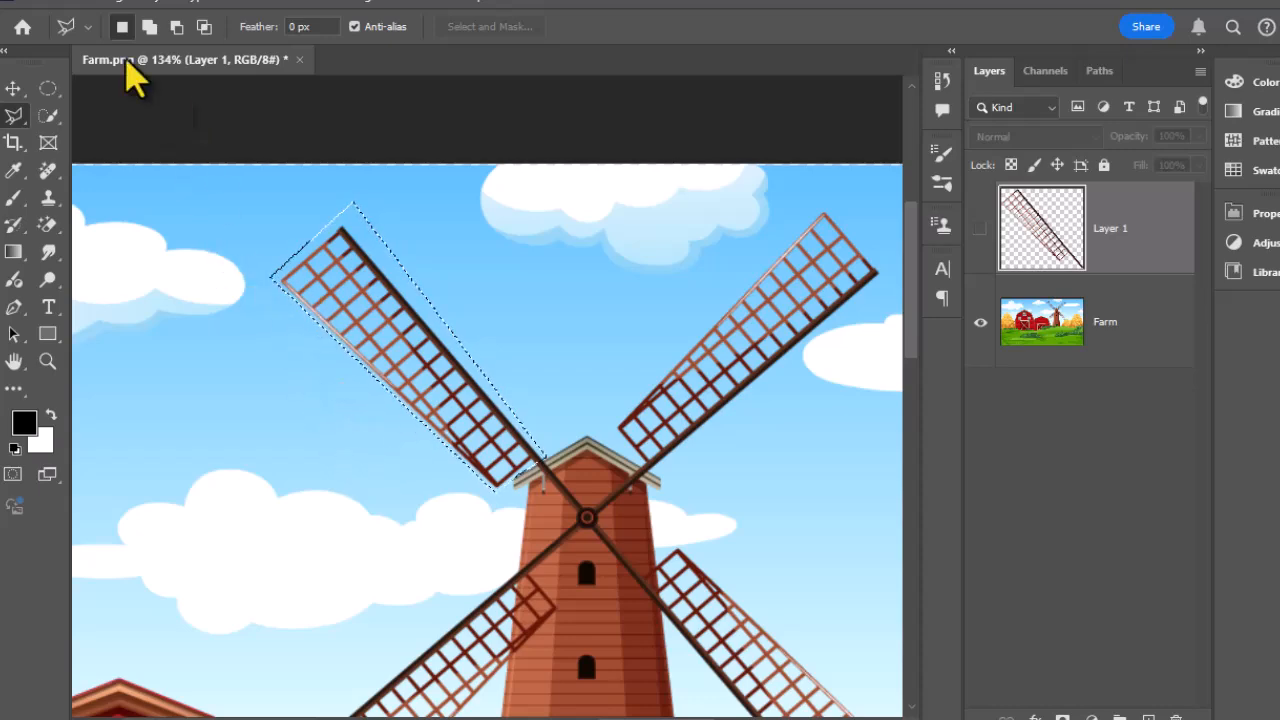
Open Content-Aware Fill on the Farm layer and exclude the other blades, the hub and the upper tower from the sampling area
key("alt+[")
left_click(85, 4)
left_click(164, 331)
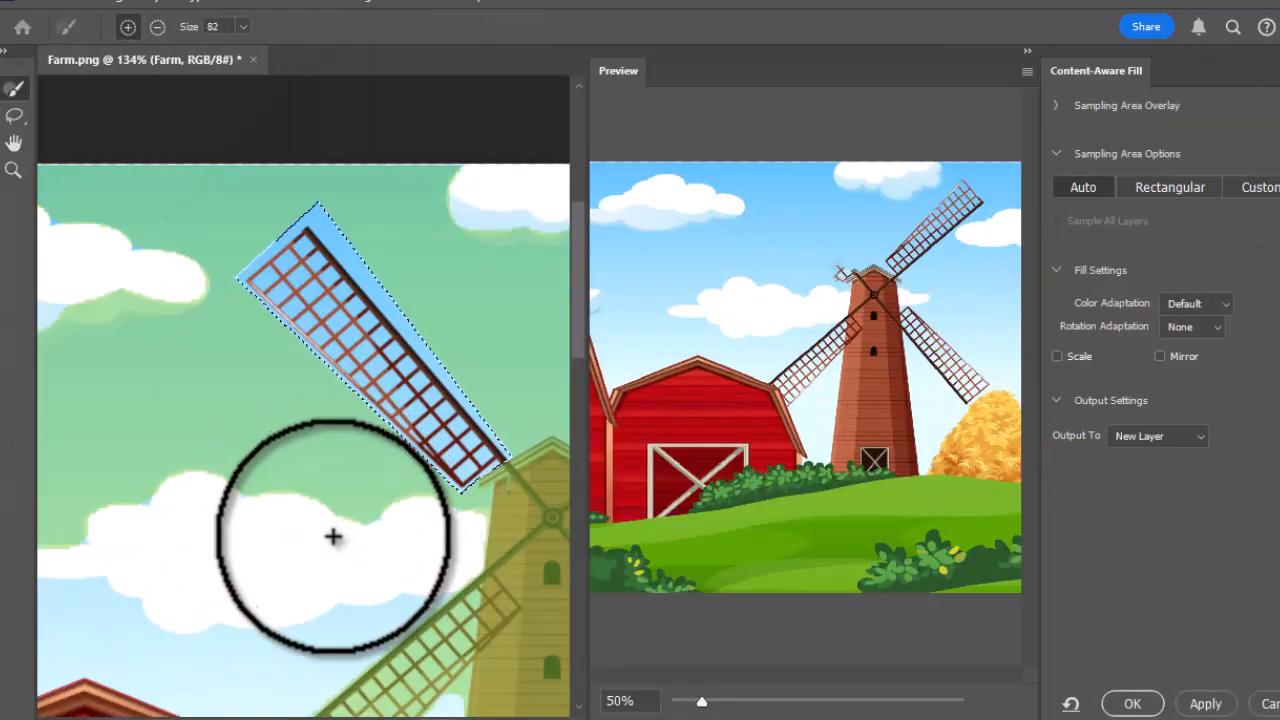
scroll(320, 543, "down", 4)
mouse_move(463, 471)
left_mouse_down()
mouse_move(497, 455)
mouse_move(376, 459)
mouse_move(457, 400)
left_mouse_up()
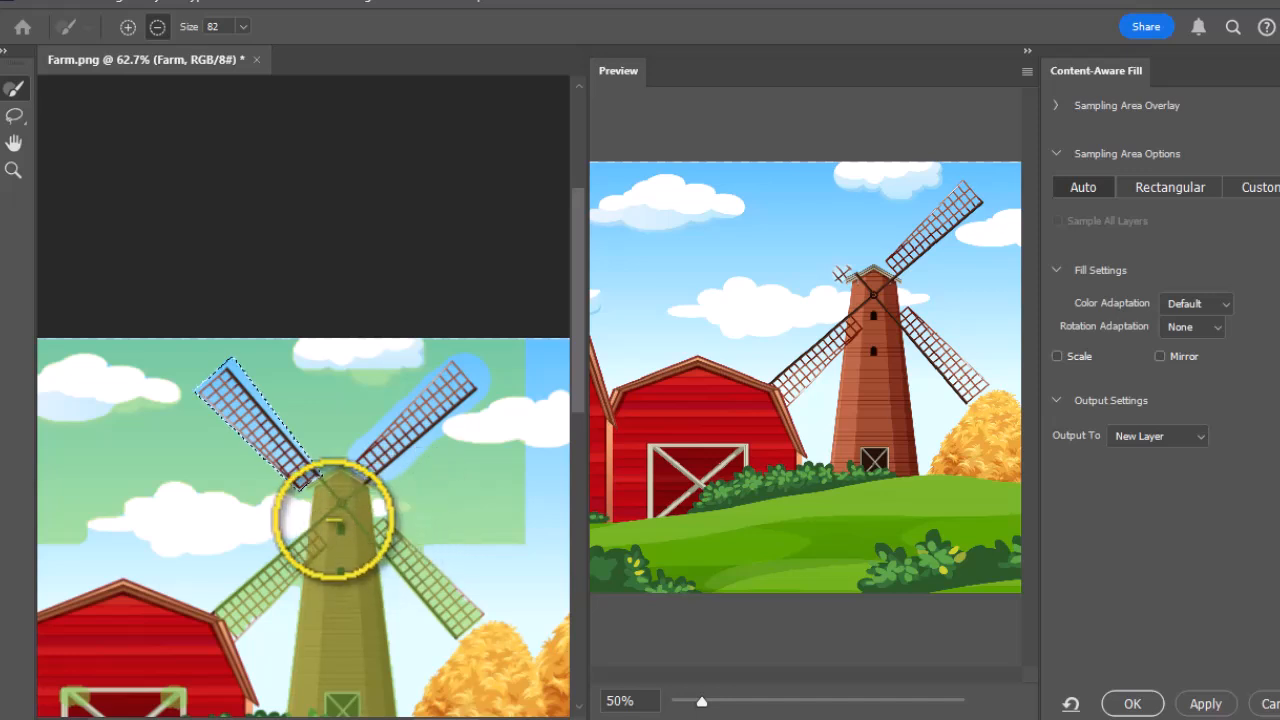
left_click(335, 490)
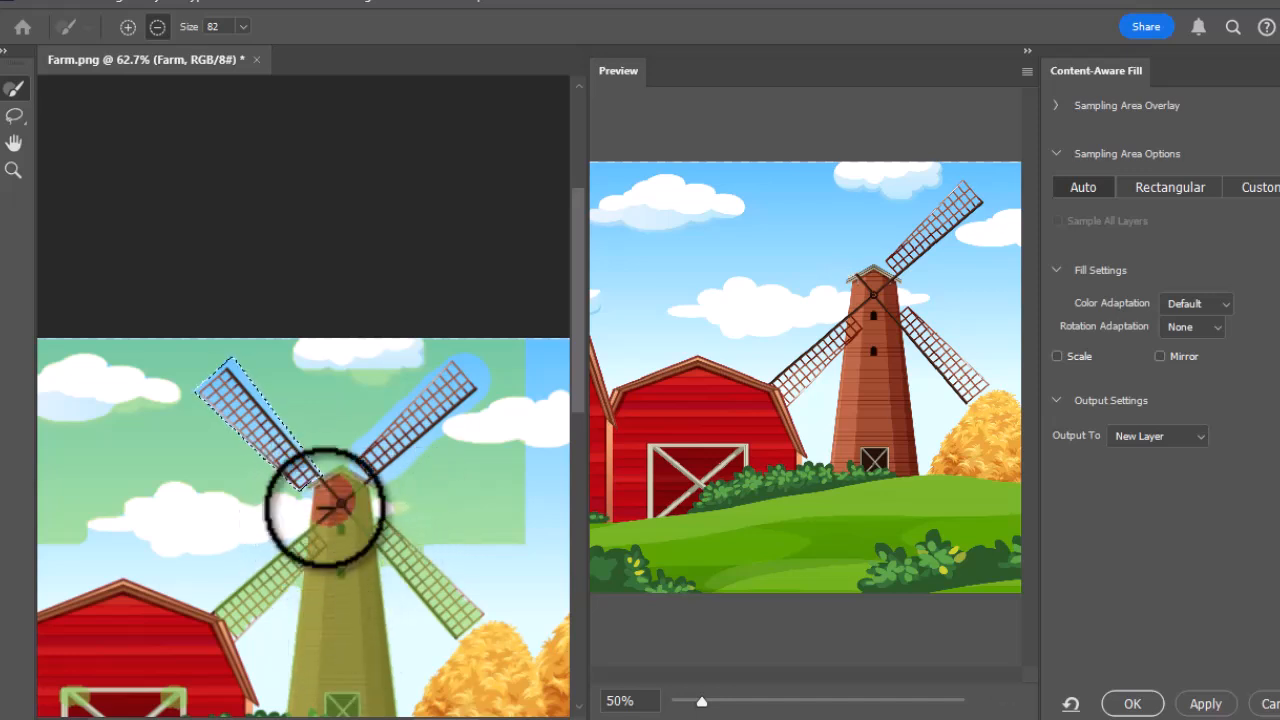
mouse_move(323, 508)
left_mouse_down()
mouse_move(302, 561)
mouse_move(194, 663)
left_mouse_up()
mouse_move(368, 540)
left_mouse_down()
mouse_move(405, 578)
mouse_move(368, 540)
mouse_move(470, 592)
mouse_move(489, 628)
mouse_move(311, 527)
mouse_move(229, 585)
mouse_move(275, 617)
mouse_move(213, 629)
mouse_move(241, 642)
mouse_move(271, 624)
left_mouse_up()
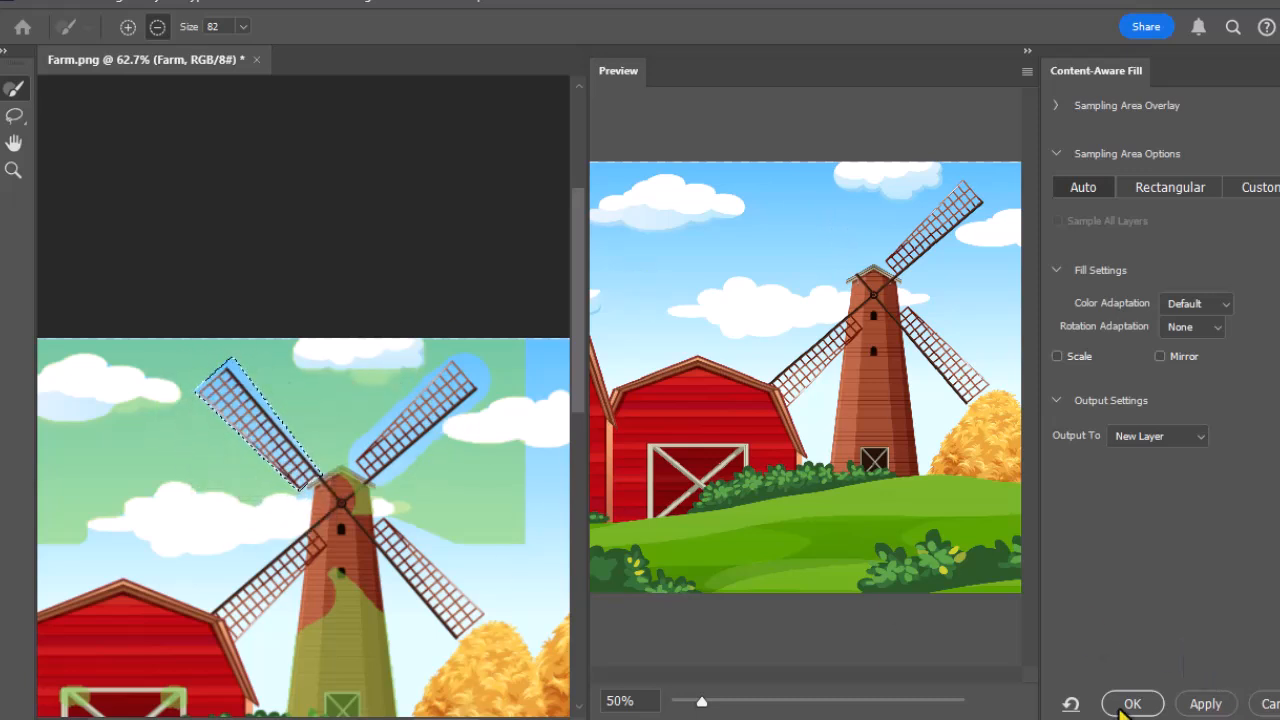
Set the Content-Aware Fill output to Current Layer and apply the fill over the upper-left blade
left_click(1173, 445)
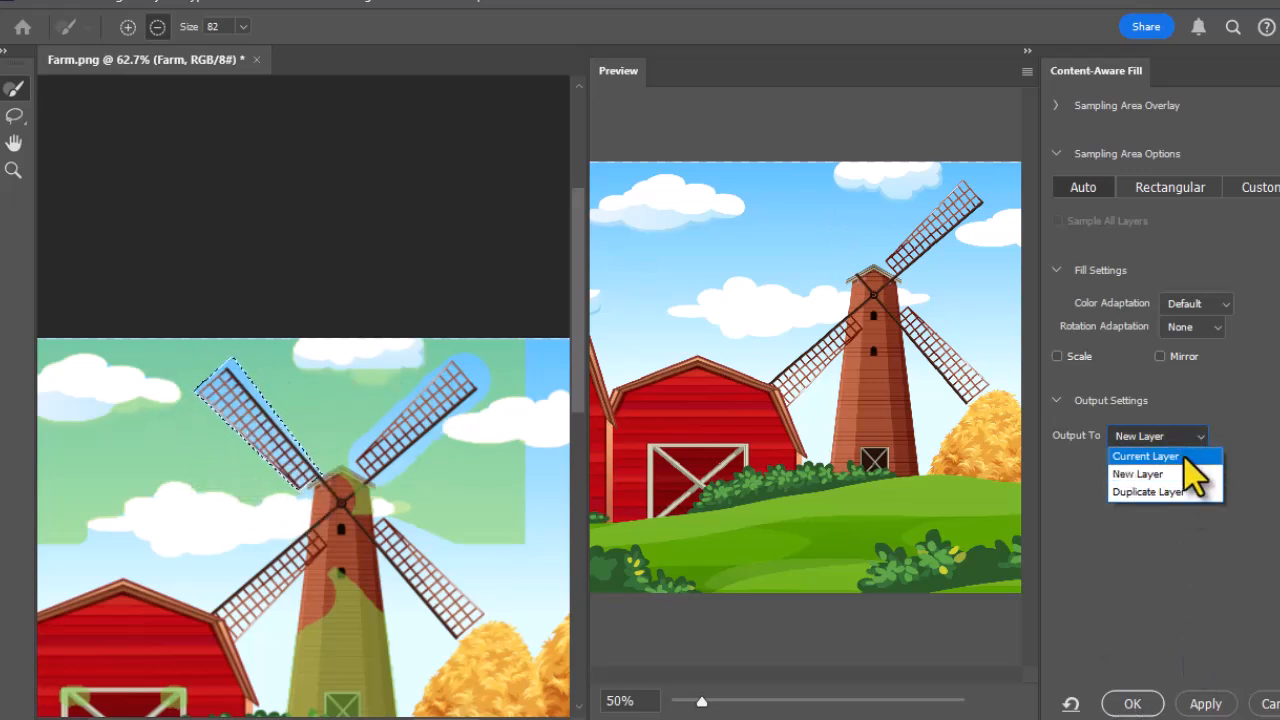
left_click(1180, 449)
left_click(1133, 702)
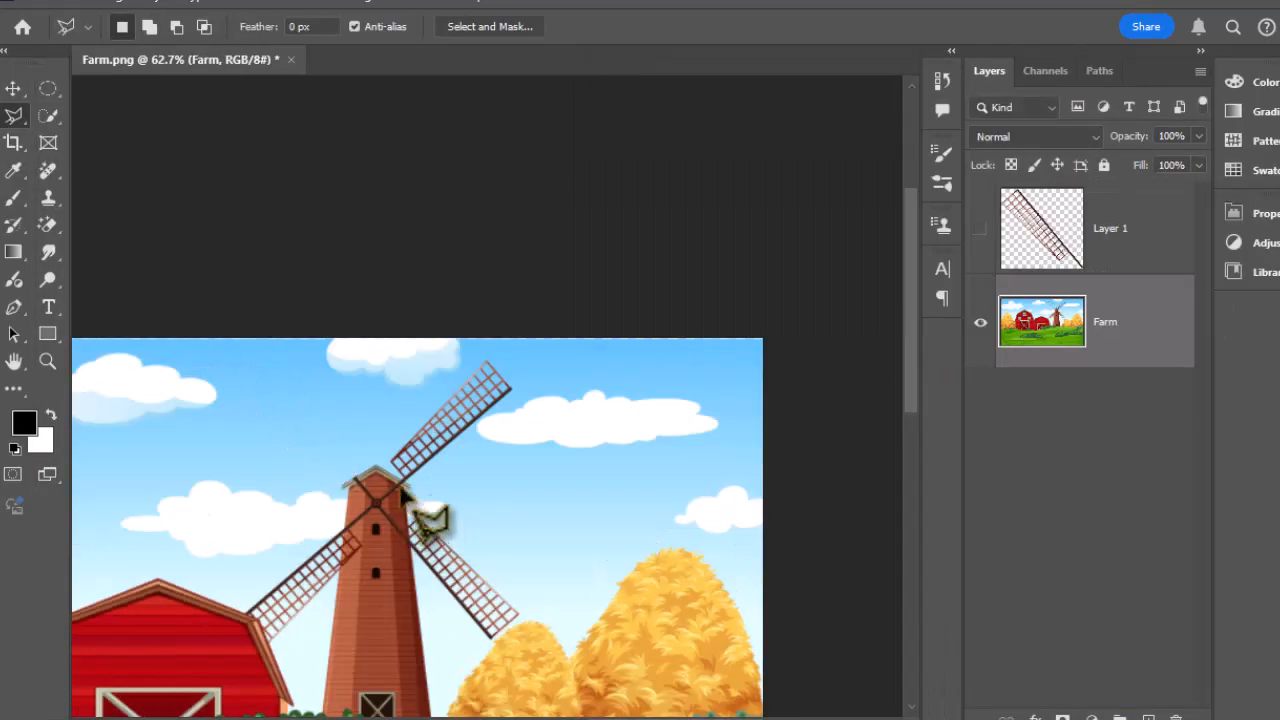
Loosely select the windmill's upper-right blade with the Polygonal Lasso, starting from the tower's roof edge
scroll(408, 498, "up", 5)
left_click(432, 488)
left_click(369, 430)
left_click(613, 182)
left_click(689, 271)
left_click(432, 488)
Add the lower-right blade to the selection with a loose polygonal outline along the tower's edge
left_click_drag(561, 490, 611, 298)
left_click(491, 480, "shift")
left_click(484, 381)
left_click(562, 374)
left_click(758, 609)
left_click(663, 678)
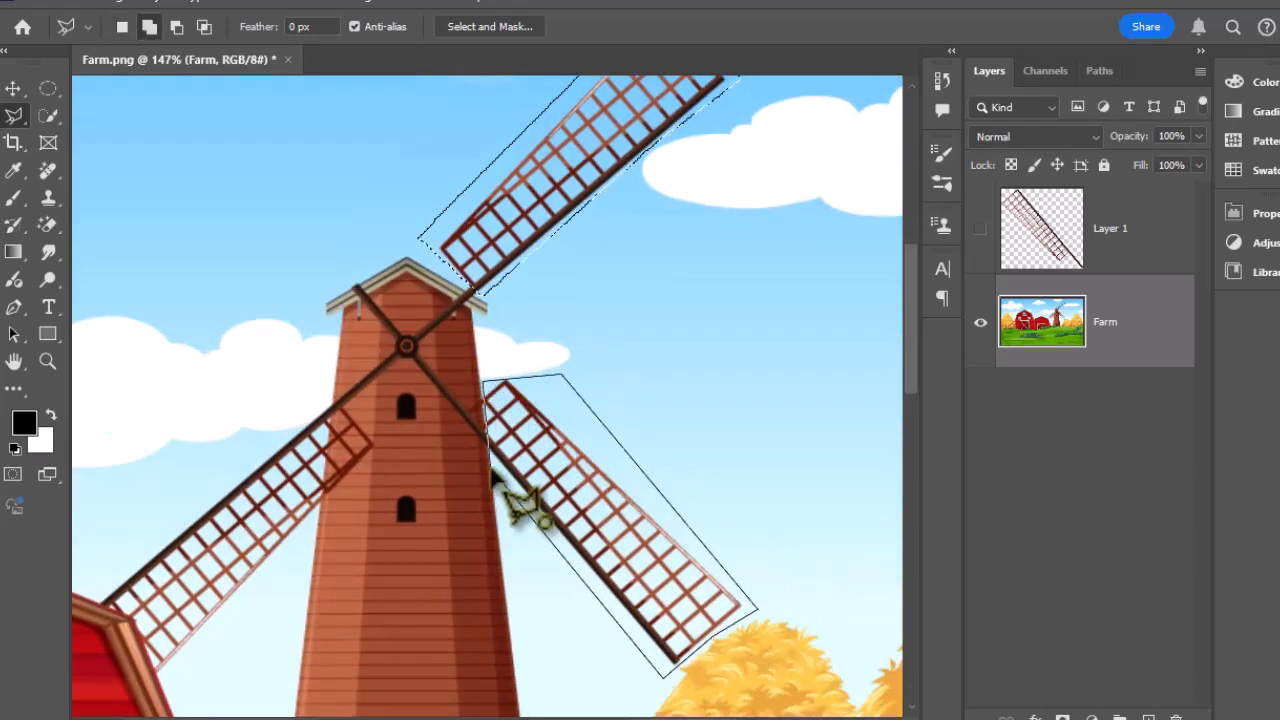
left_click(491, 478)
Add the part of the lower-left blade between the tower and the barn roof to the selection
left_click_drag(308, 576, 409, 476)
left_click(432, 306, "shift")
left_click(405, 530)
left_click(258, 572)
left_click(235, 519)
left_click(199, 492)
left_click(432, 306)
mouse_move(610, 412)
left_mouse_down()
mouse_move(523, 529)
mouse_move(630, 478)
left_mouse_up()
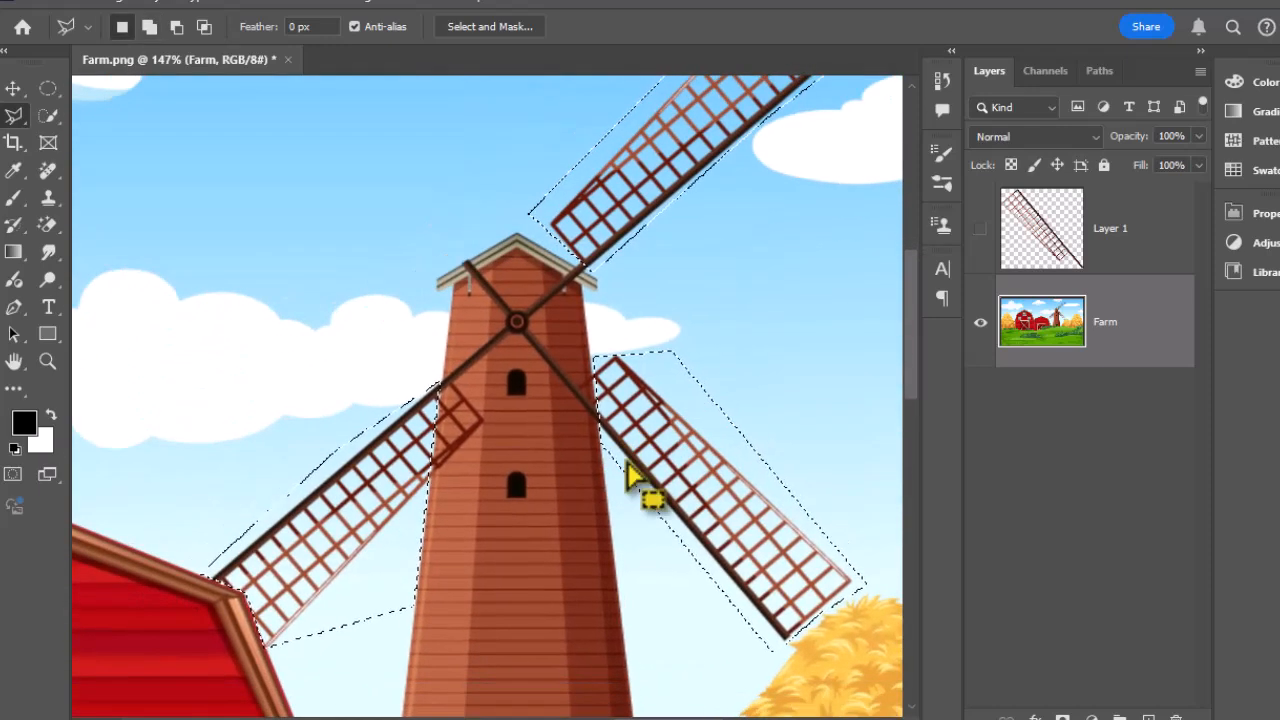
Replace the three selected blades with sky using Content-Aware Fill output to the current layer
scroll(630, 478, "down", 2)
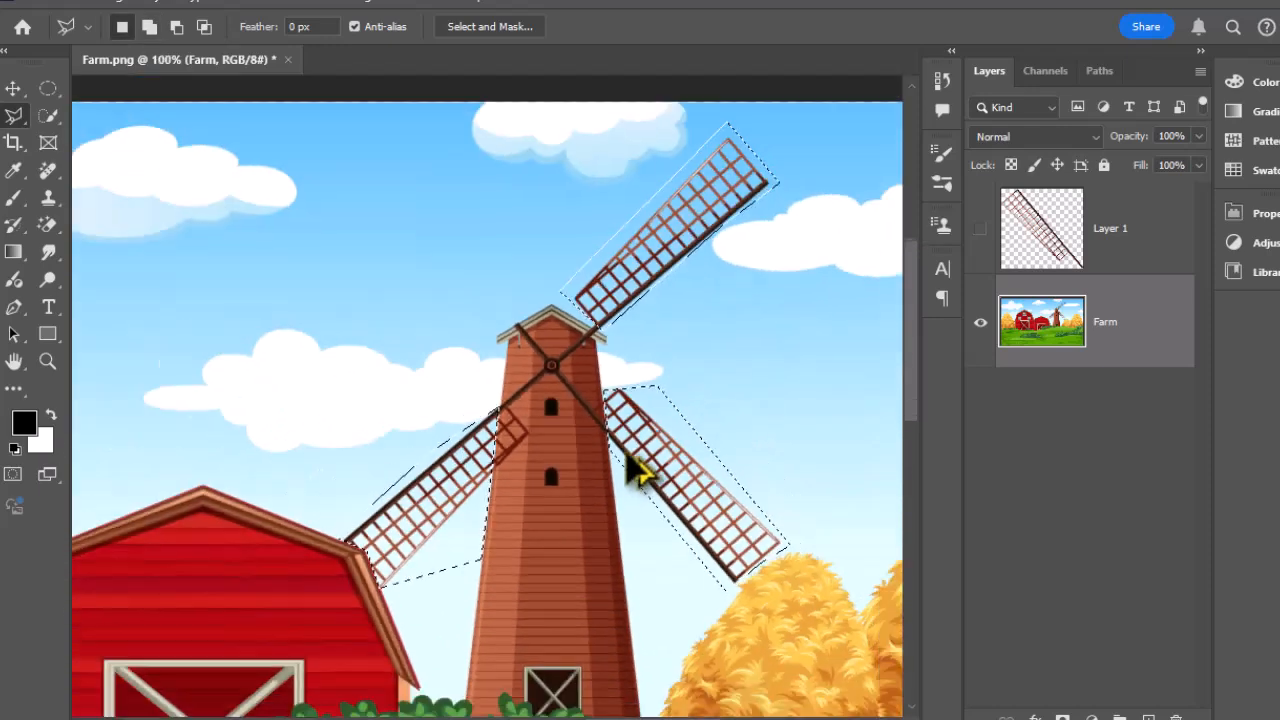
left_click(72, 4)
left_click(171, 331)
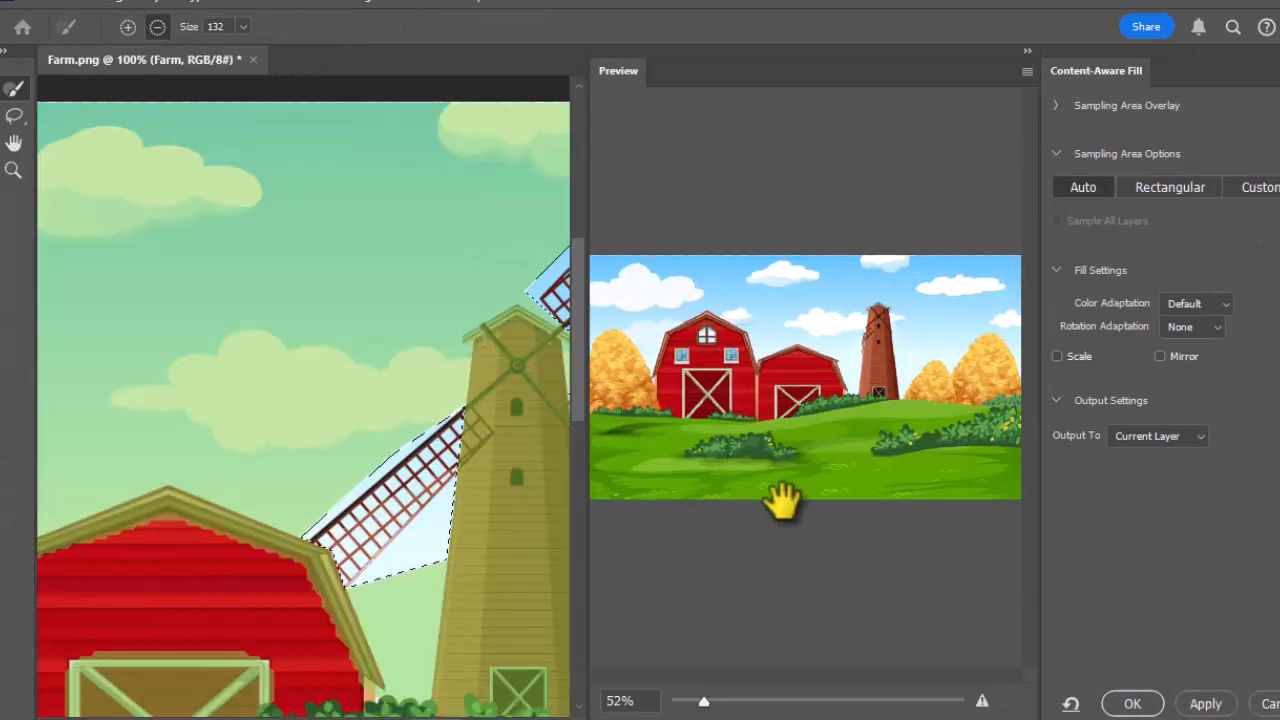
left_click(1133, 705)
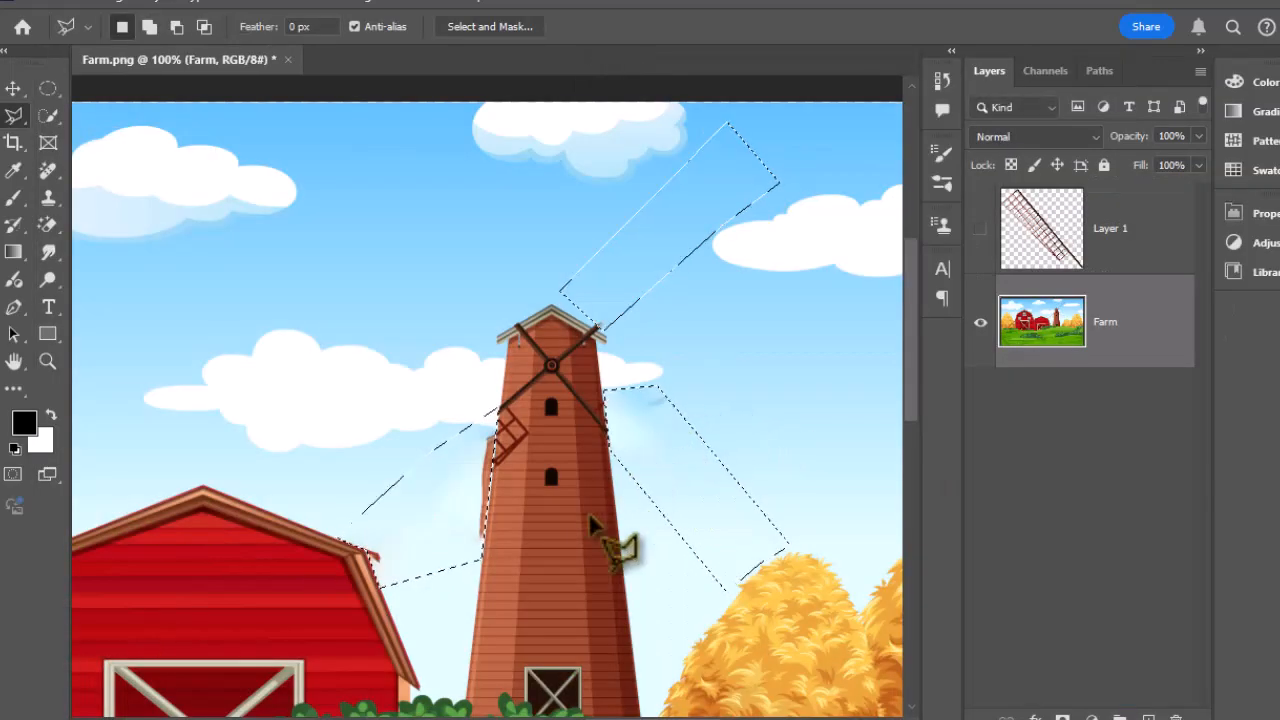
key("ctrl+d")
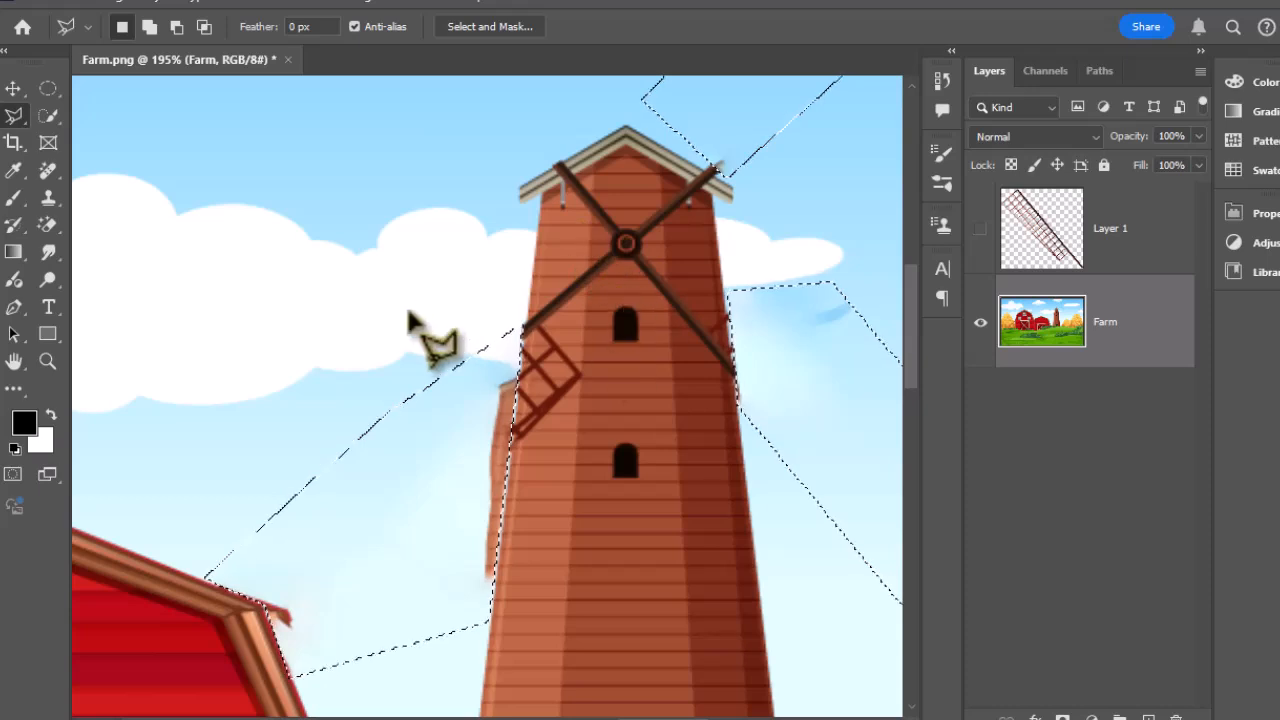
Clear the selection and use the Remove tool to clean up the stray fragment beside the tower and the leftover blade arms and lattice
left_click(47, 171)
left_click(137, 192)
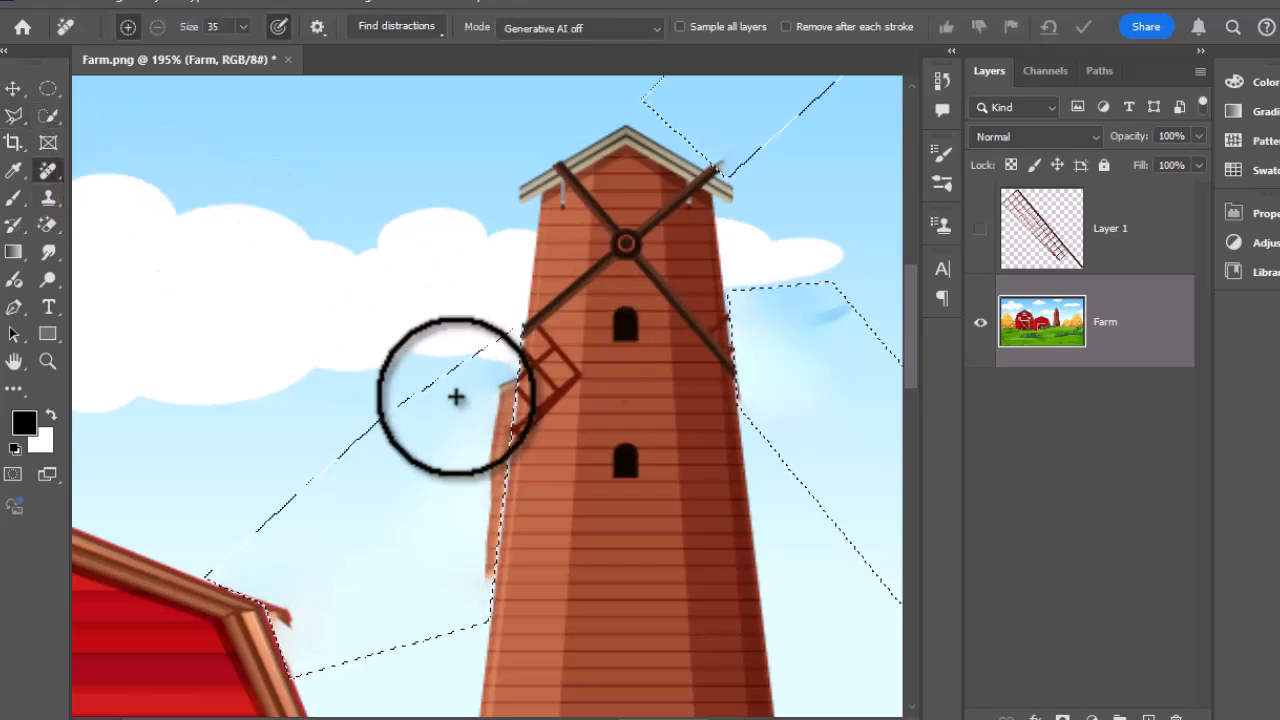
left_click_drag(494, 390, 500, 497)
left_click_drag(500, 497, 484, 612)
key("ctrl+d")
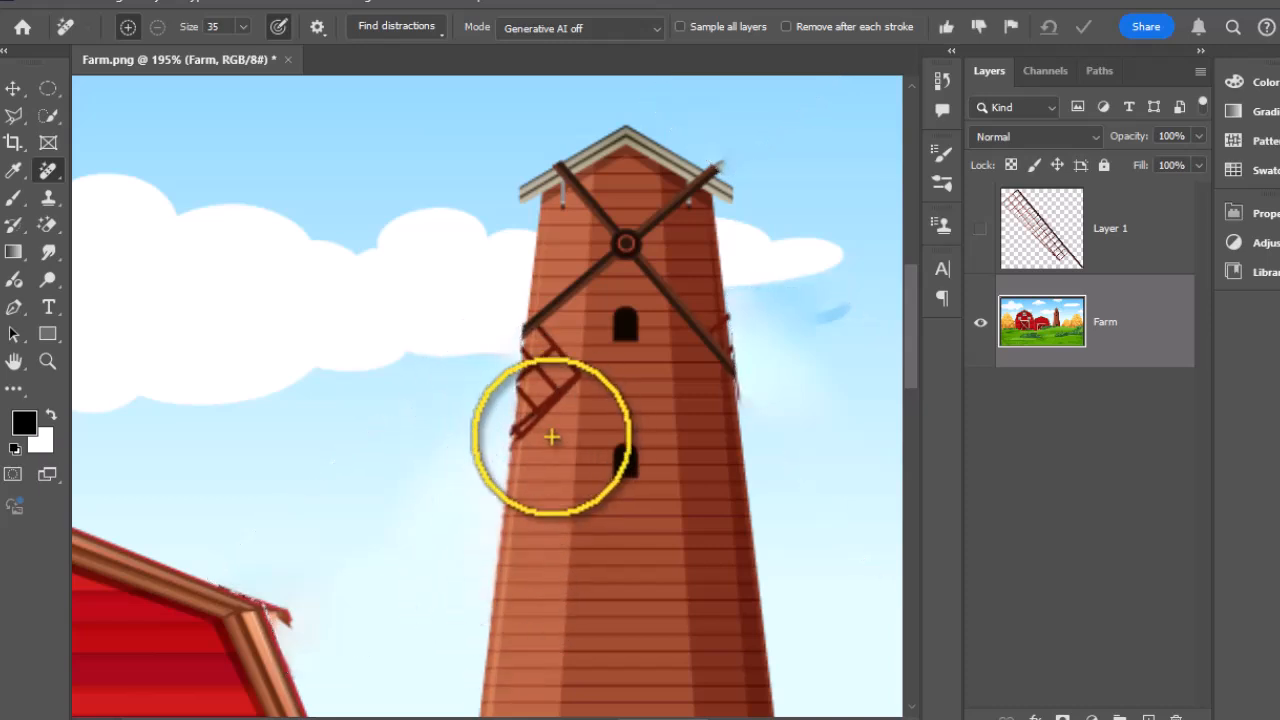
mouse_move(538, 445)
left_mouse_down()
mouse_move(528, 383)
mouse_move(540, 330)
mouse_move(557, 380)
mouse_move(577, 290)
mouse_move(623, 240)
mouse_move(563, 189)
mouse_move(603, 220)
mouse_move(698, 198)
mouse_move(706, 180)
mouse_move(651, 269)
mouse_move(723, 343)
mouse_move(734, 366)
mouse_move(709, 371)
left_mouse_up()
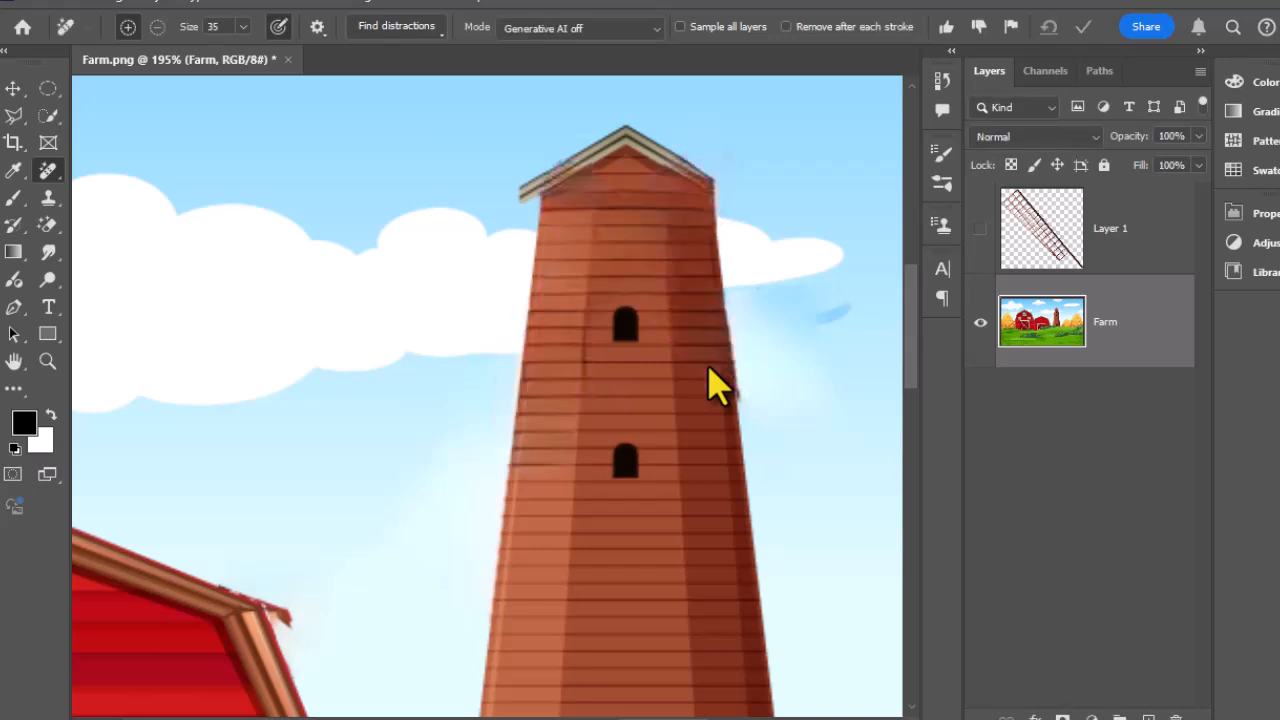
Show the blade layer over the cleaned-up tower again and check it against the Farm background
scroll(652, 465, "down", 5)
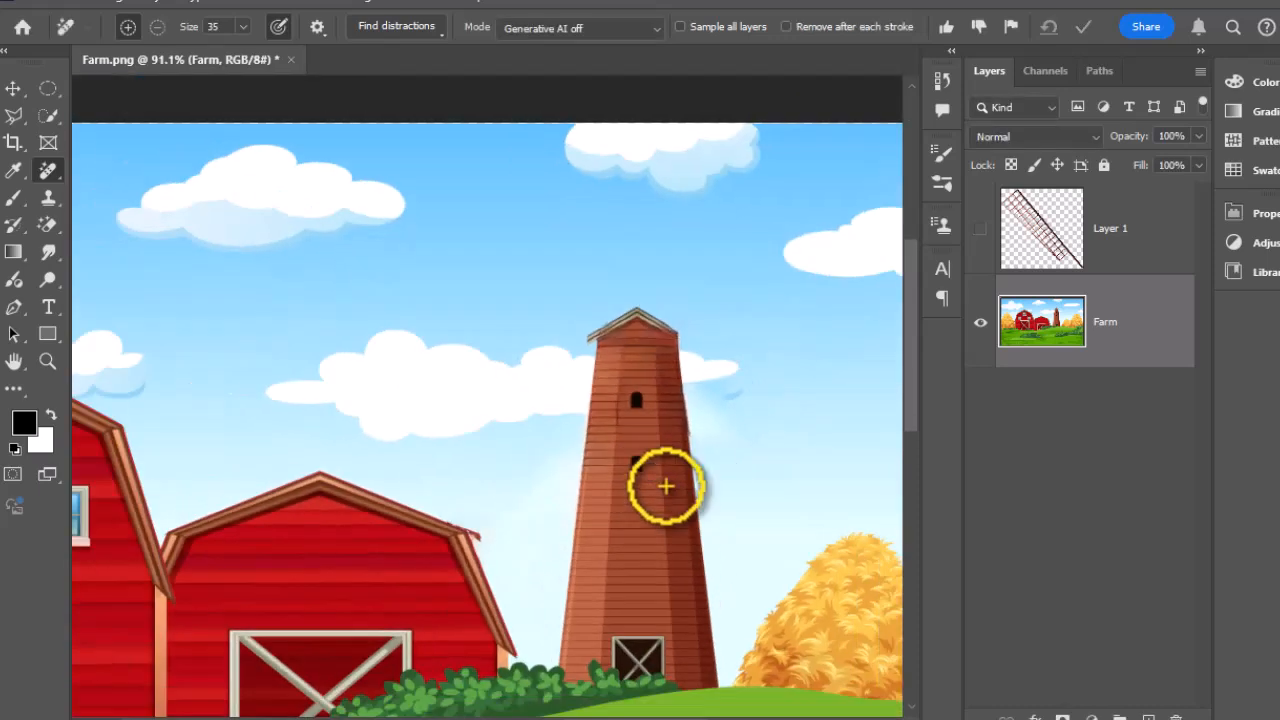
left_click_drag(648, 485, 638, 447)
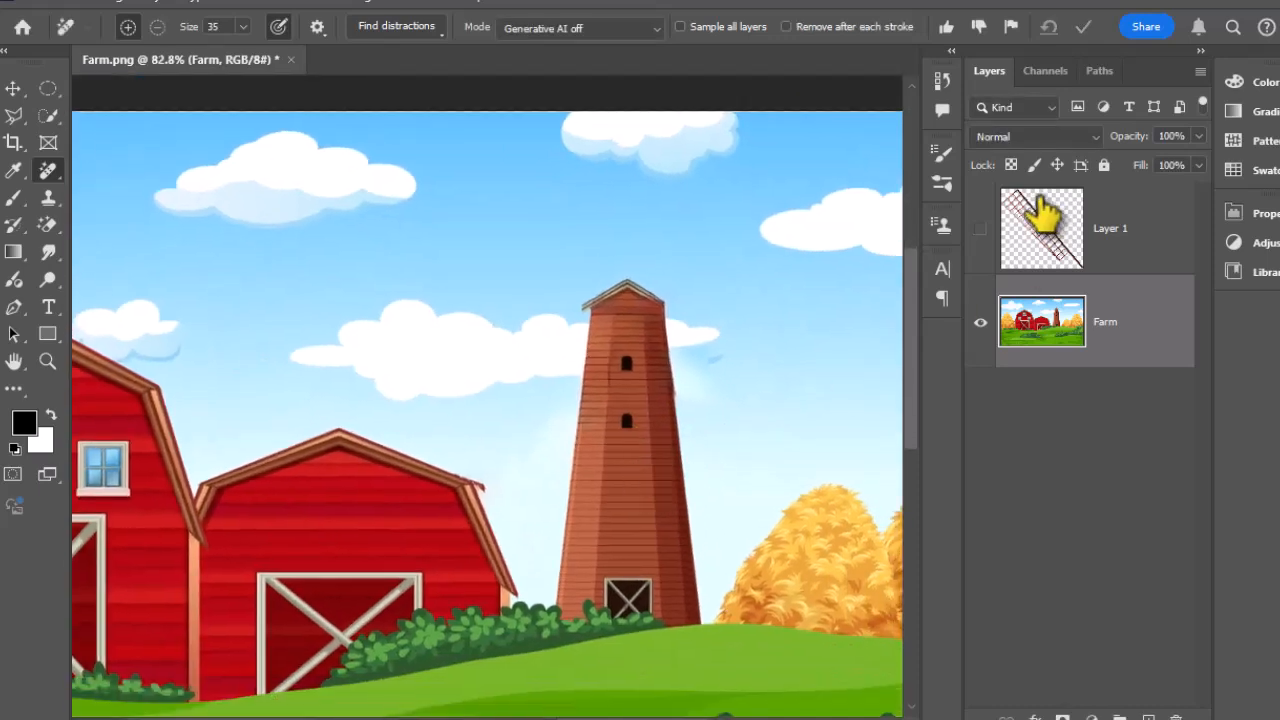
left_click(981, 229)
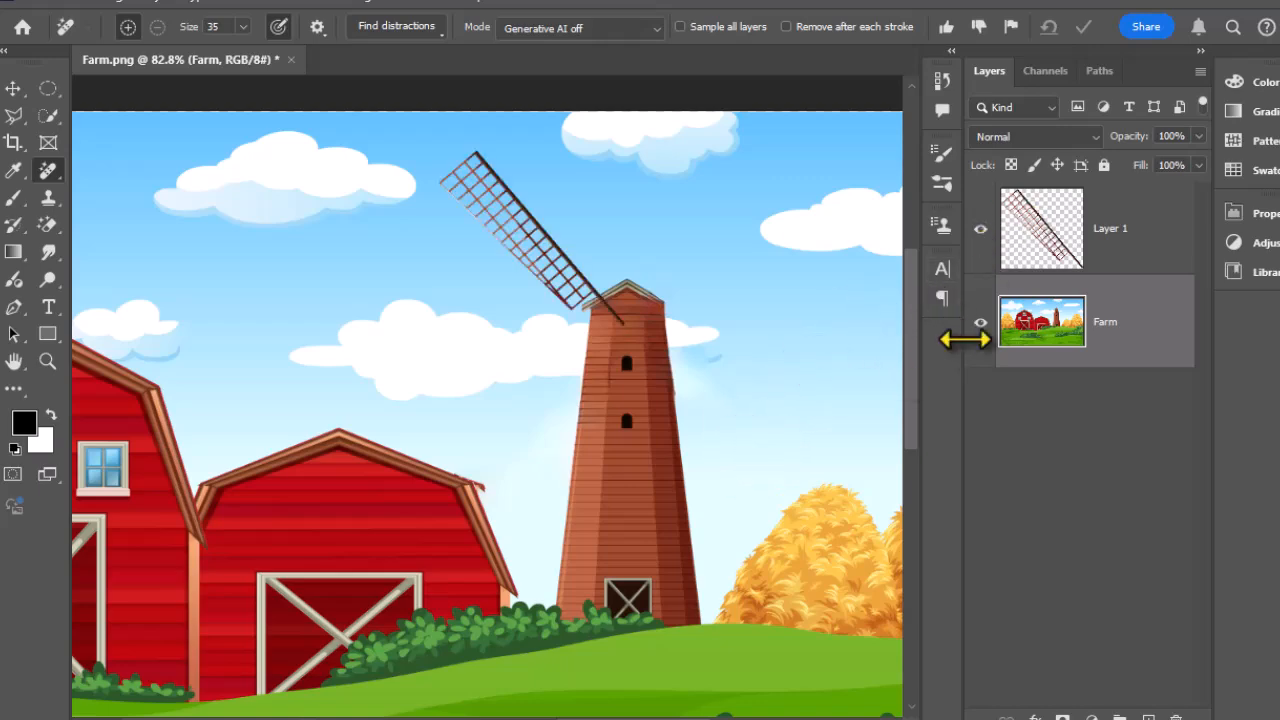
left_click(981, 322)
left_click(981, 322)
Select the smaller red barn with the Quick Selection tool and copy it from the Farm layer onto its own layer
key("l")
scroll(594, 350, "down", 2)
scroll(545, 336, "up", 3)
left_click_drag(545, 340, 569, 397)
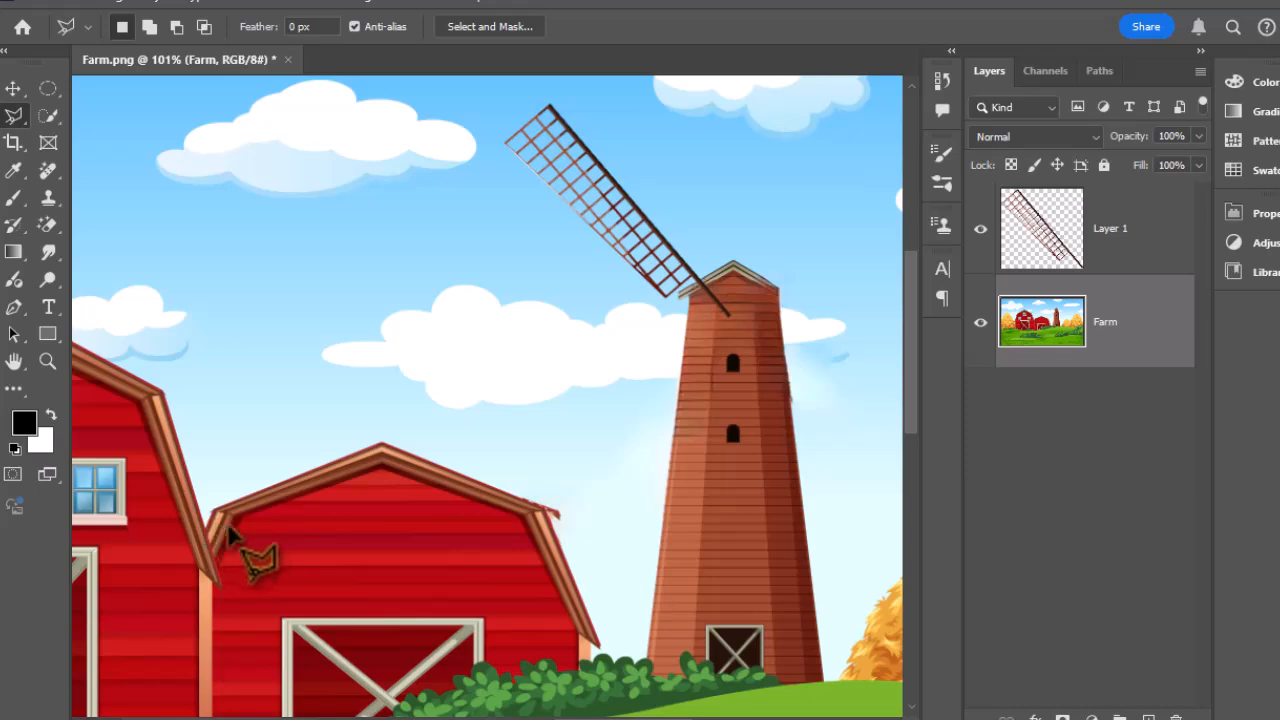
left_click(48, 116)
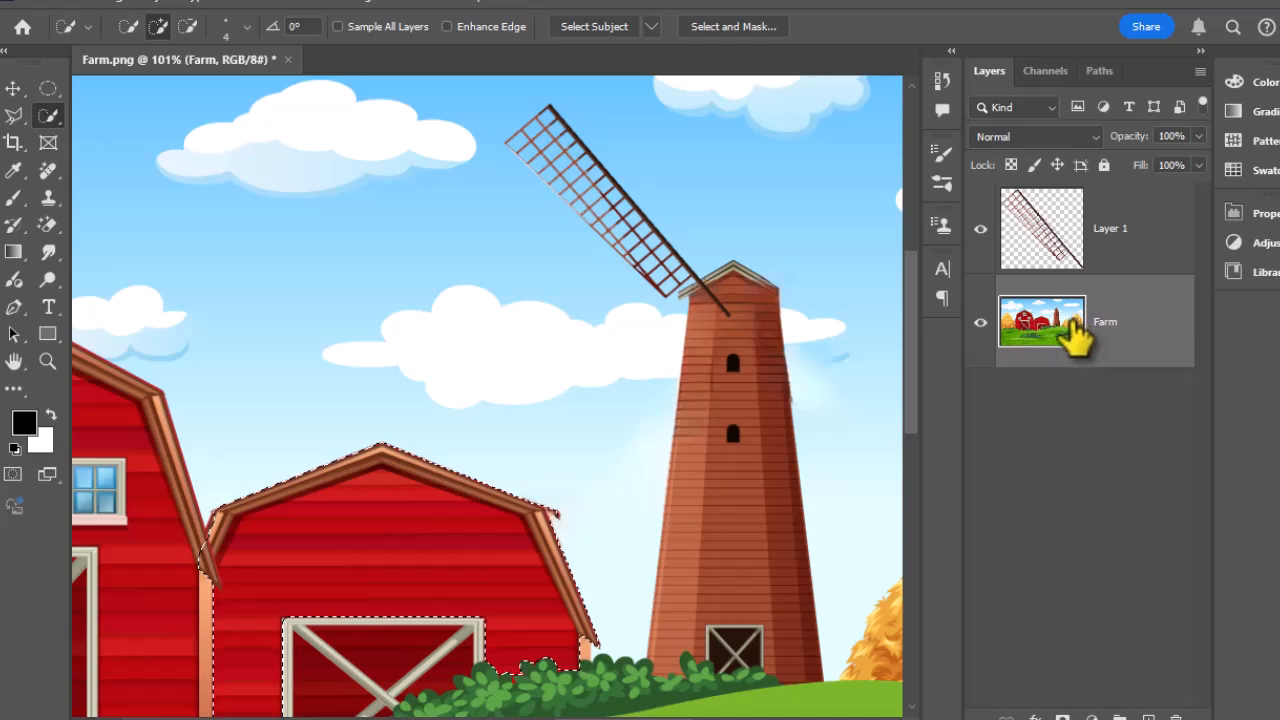
key("ctrl+j")
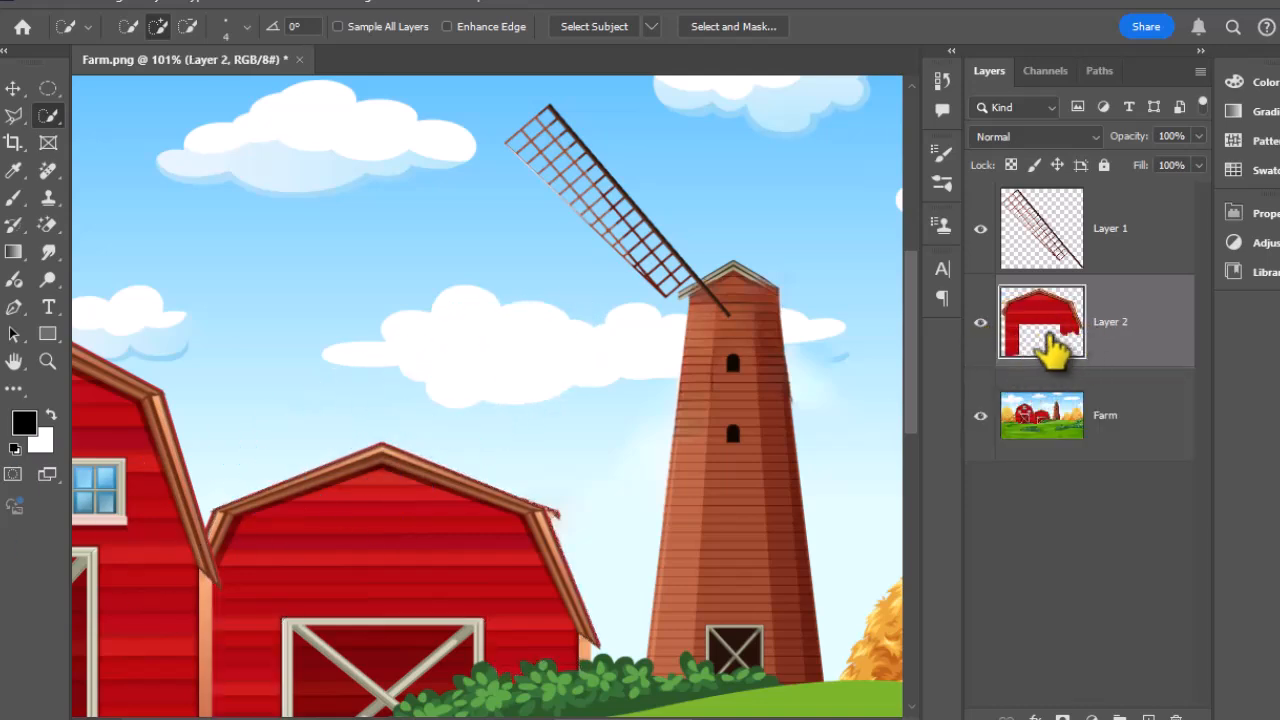
left_click(980, 416)
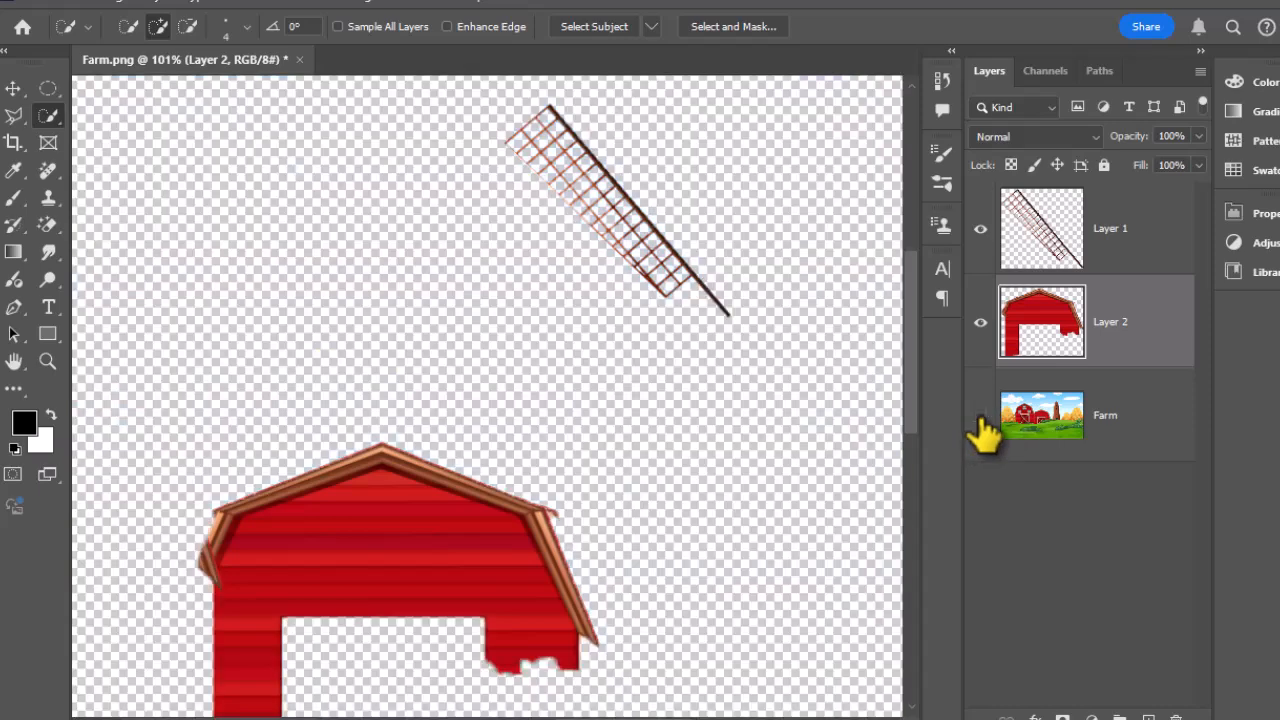
left_click(980, 416)
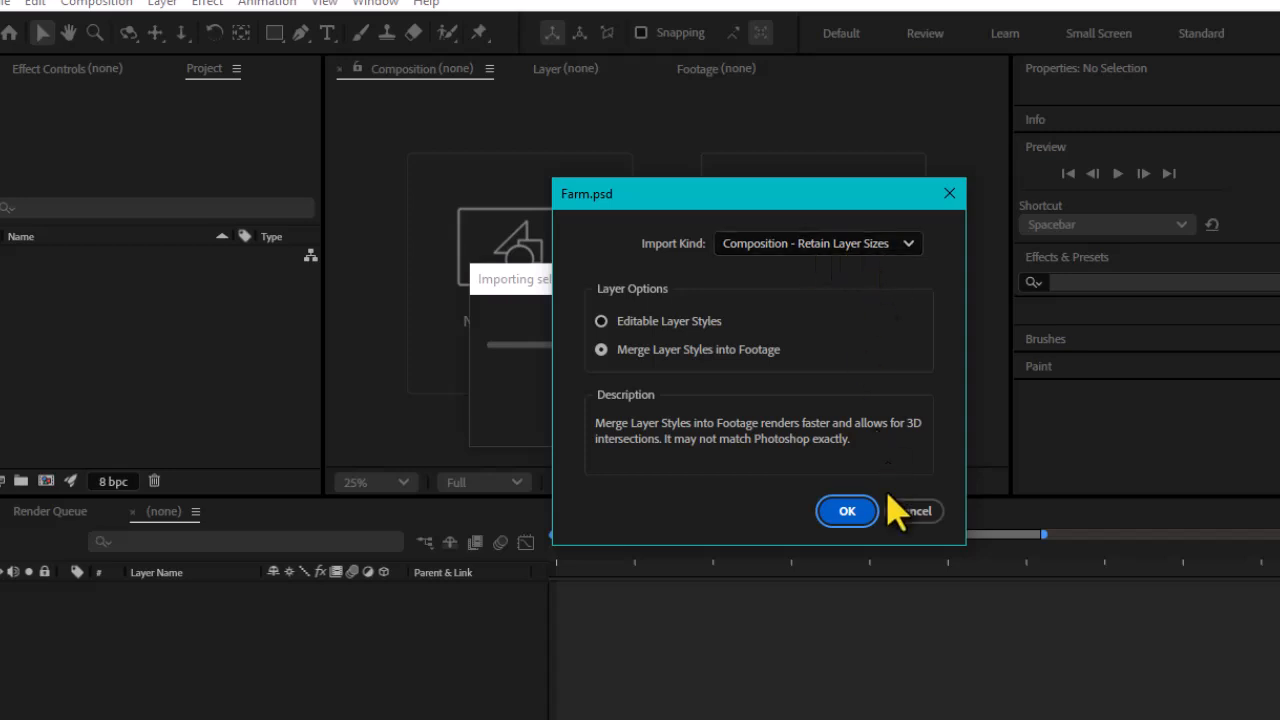
In After Effects, import Farm.psd as a composition retaining layer sizes with merged layer styles, and open the Farm composition
left_click(846, 511)
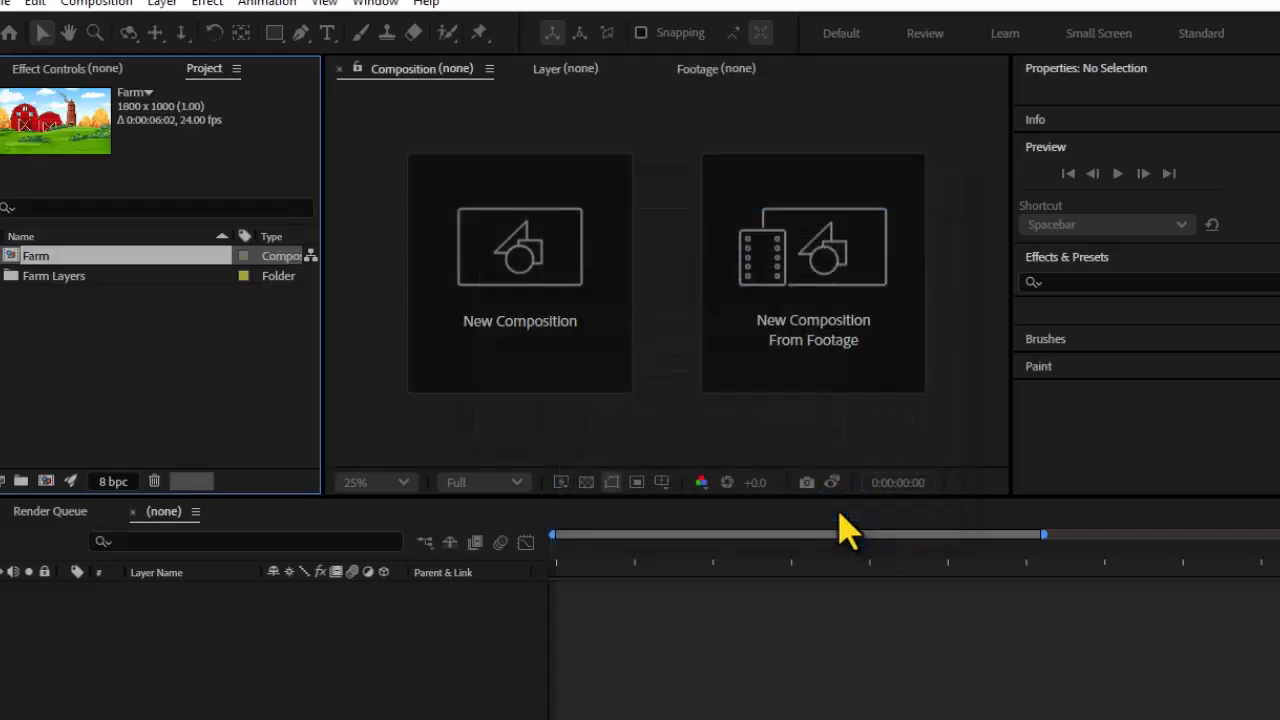
double_click(75, 278)
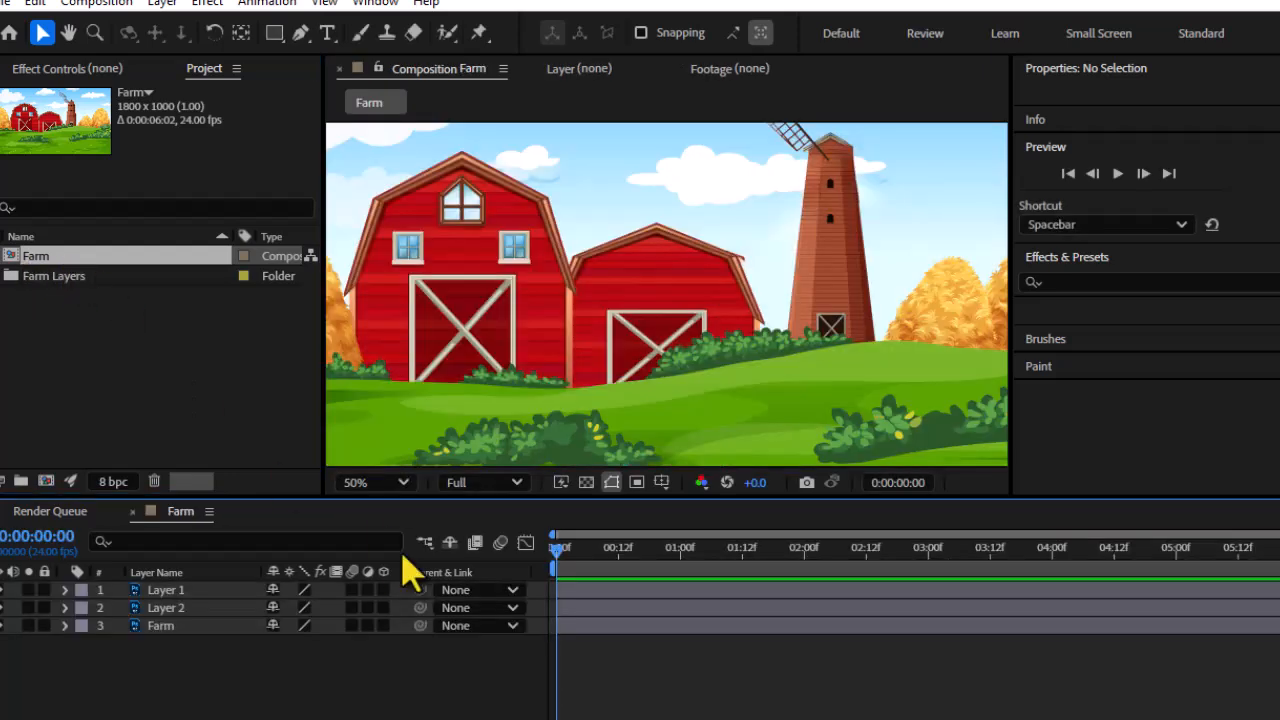
left_click(166, 607)
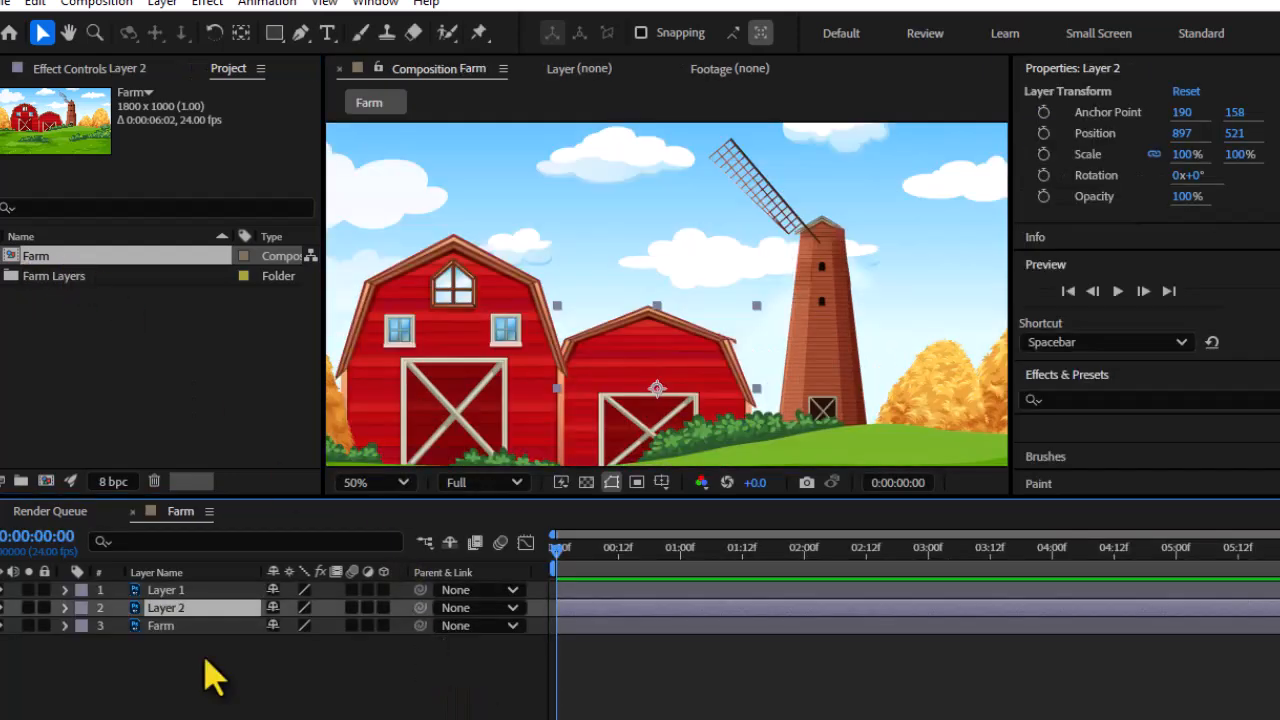
left_click(213, 675)
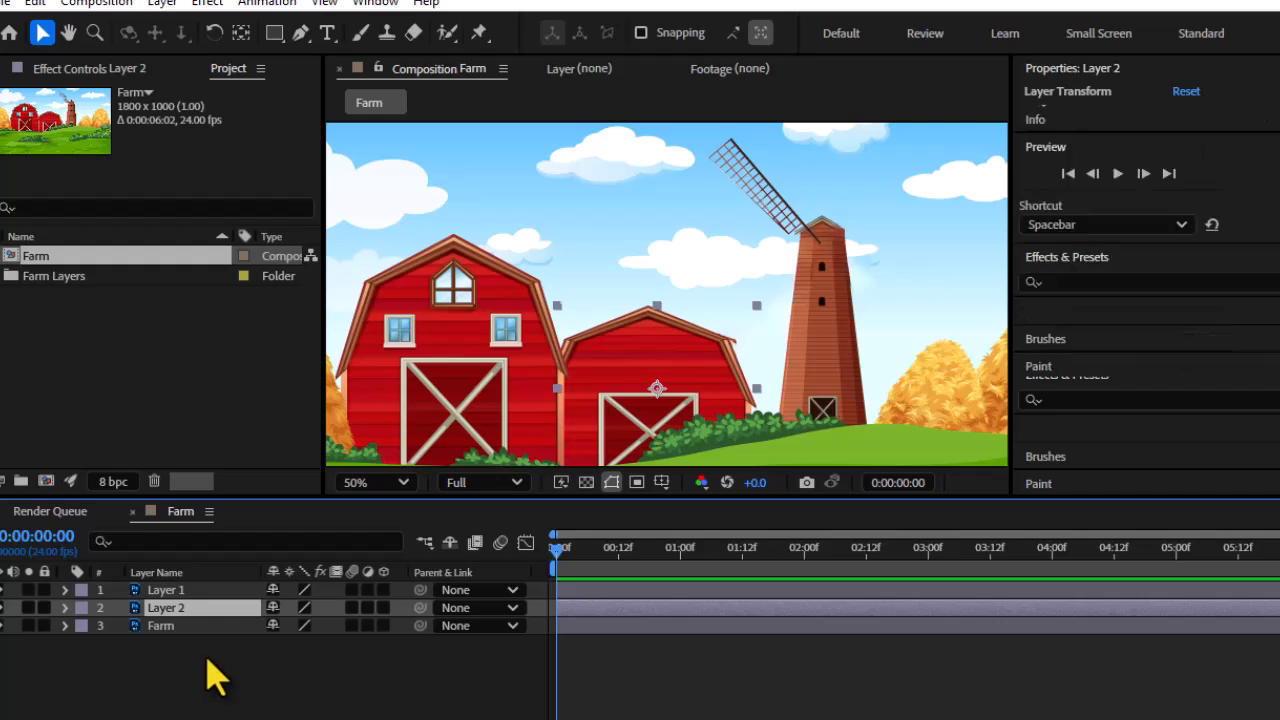
left_click(185, 612)
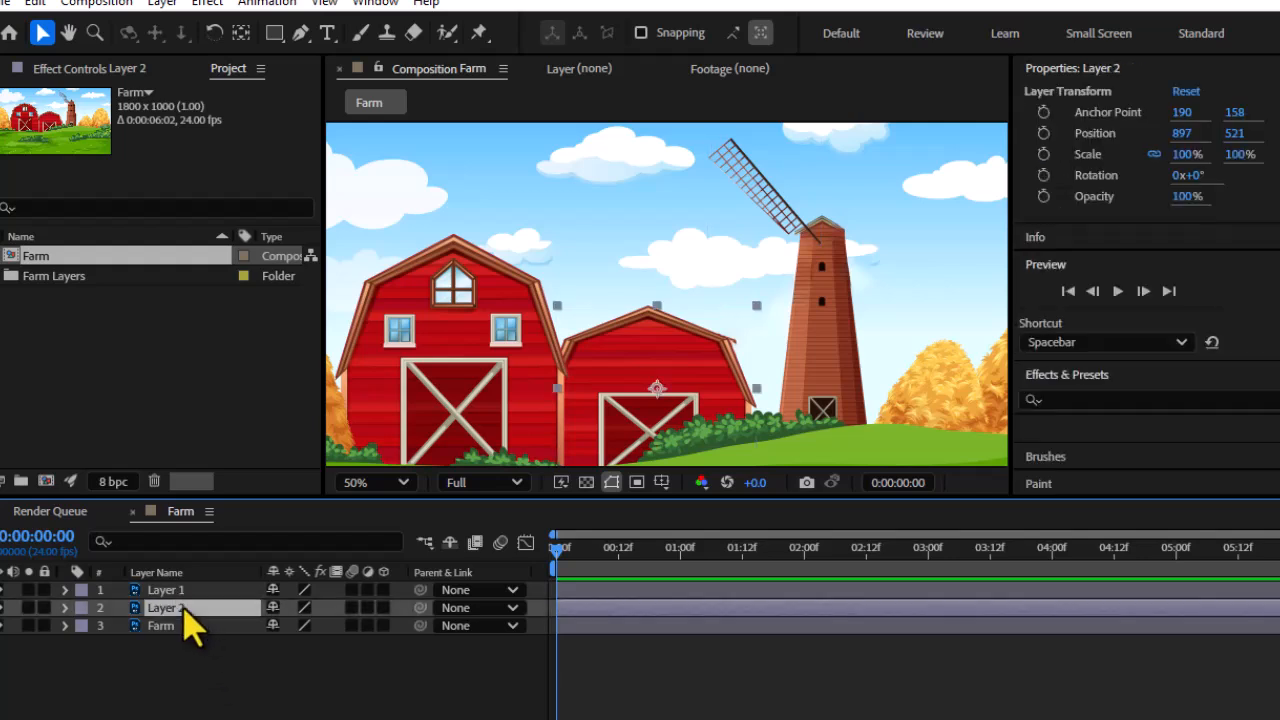
Move the anchor point of the blade on Layer 1 to its inner end on the tower, at about 213.6, 200.9
left_click(180, 594)
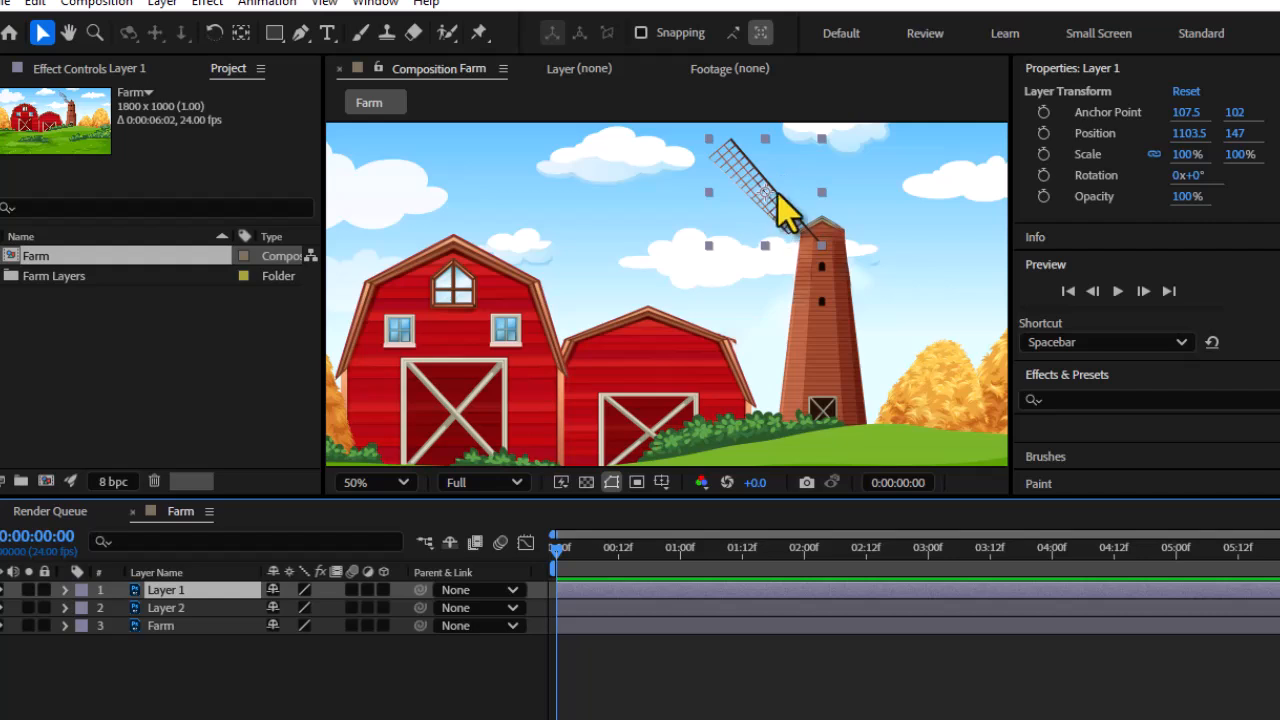
scroll(806, 257, "up", 1)
left_click_drag(806, 257, 680, 392)
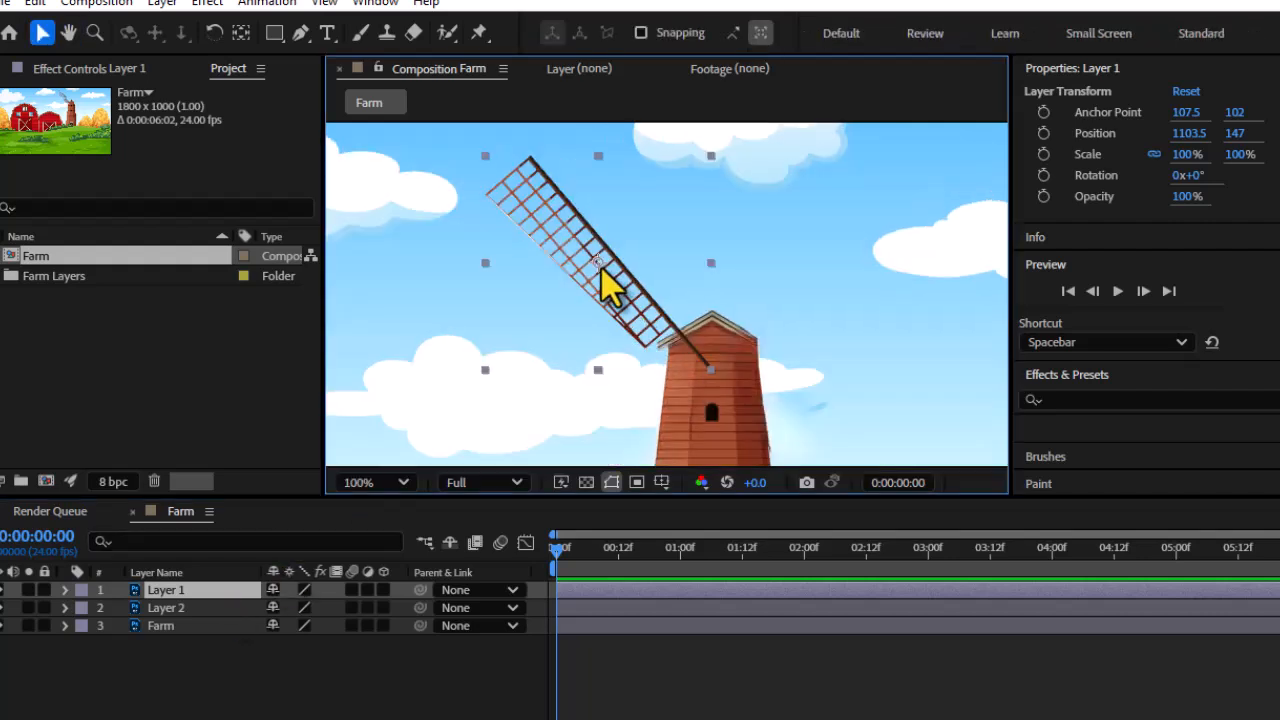
key("y")
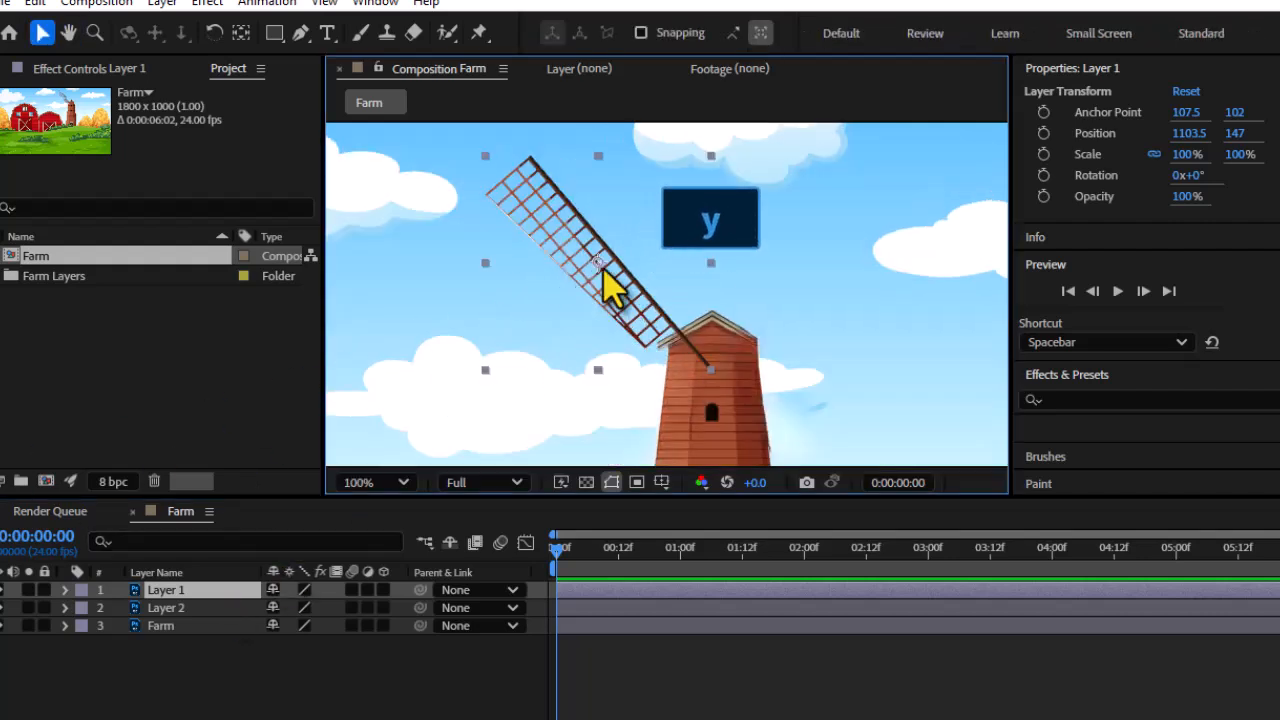
left_click_drag(600, 266, 708, 364)
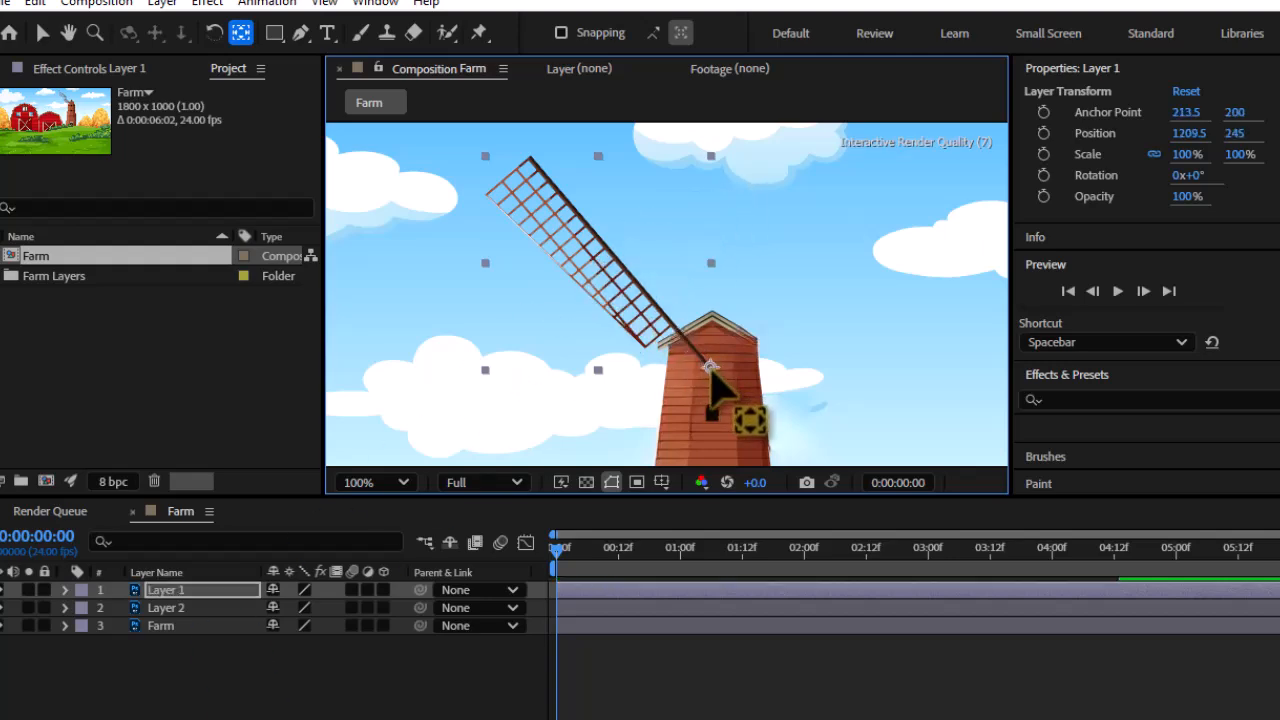
scroll(722, 390, "up", 5)
left_click_drag(815, 415, 651, 194)
left_click_drag(604, 268, 598, 262)
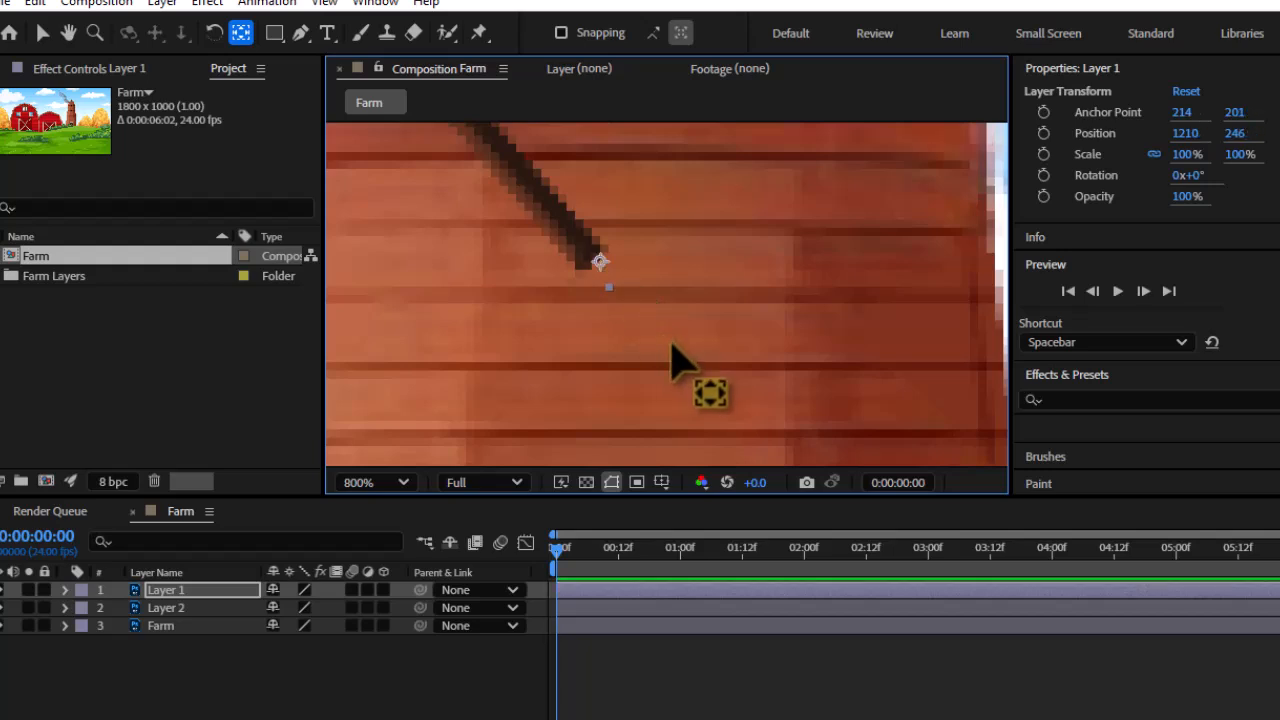
mouse_move(598, 261)
left_mouse_down()
mouse_move(605, 269)
mouse_move(595, 258)
left_mouse_up()
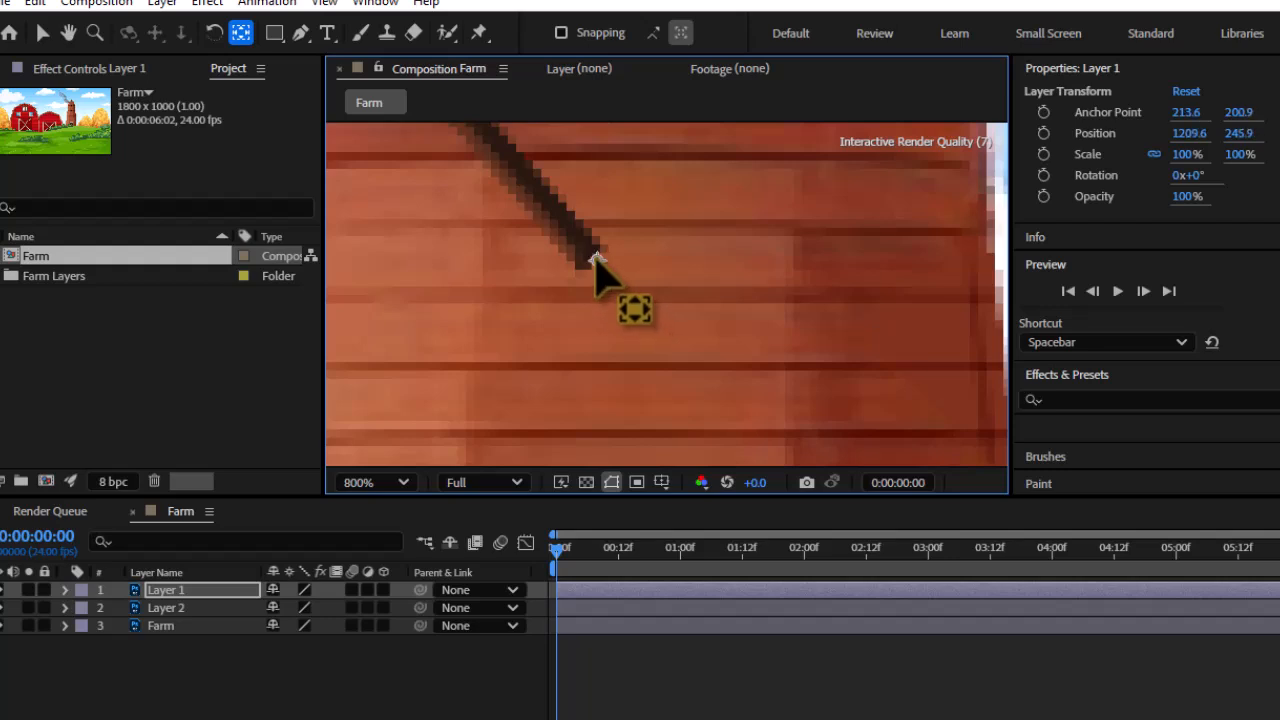
Duplicate the blade on Layer 1 three times
scroll(609, 306, "down", 8)
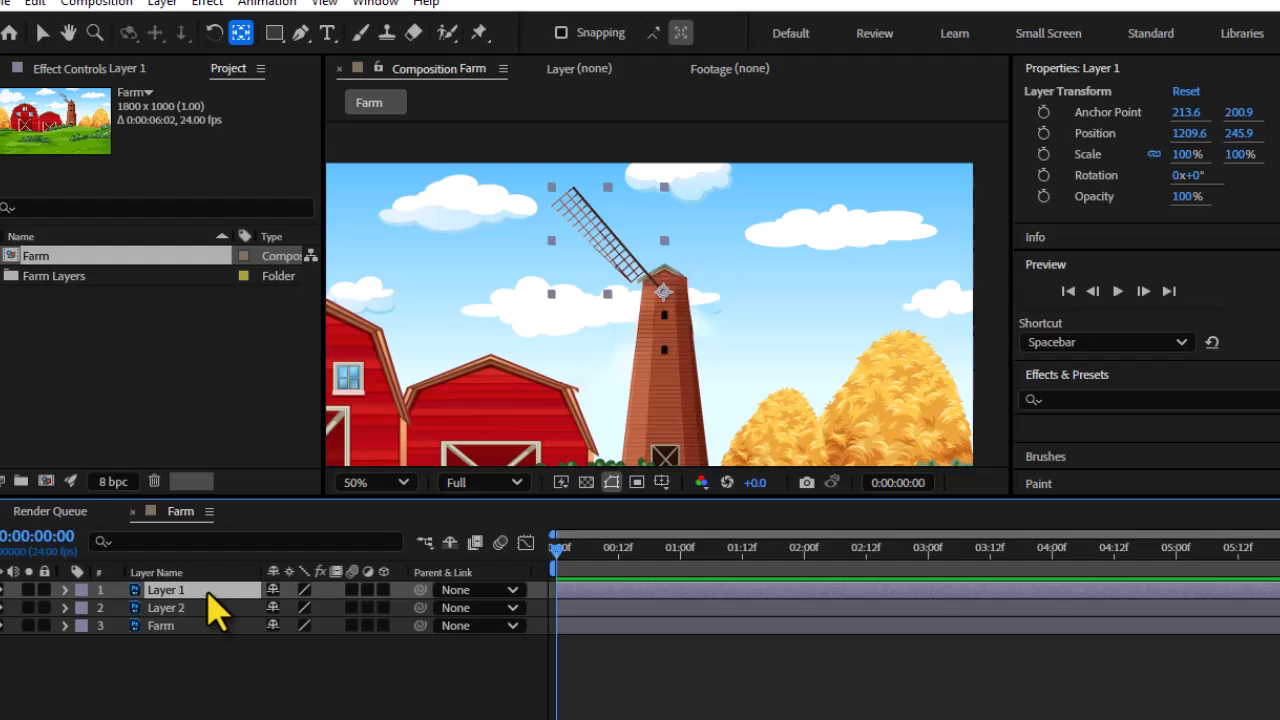
key("ctrl+d")
key("ctrl+d")
key("ctrl+d")
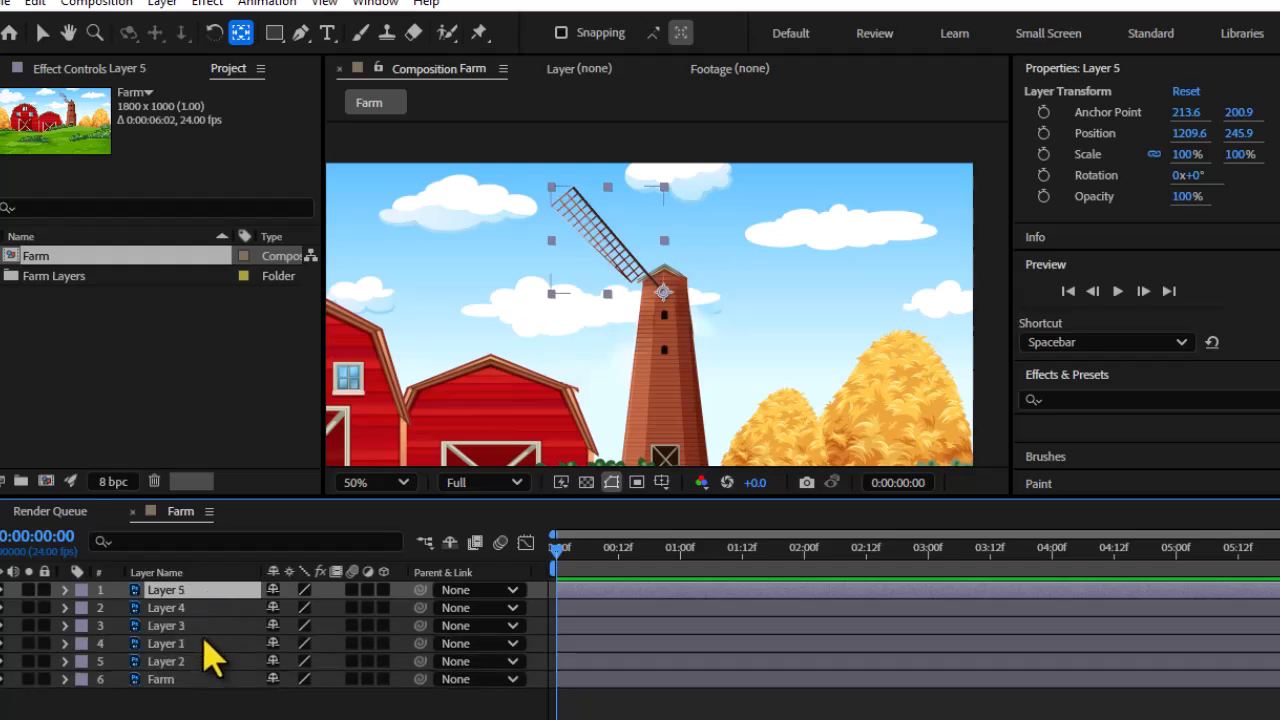
Set the rotation of the blade copy on Layer 3 to 90°
left_click(220, 626)
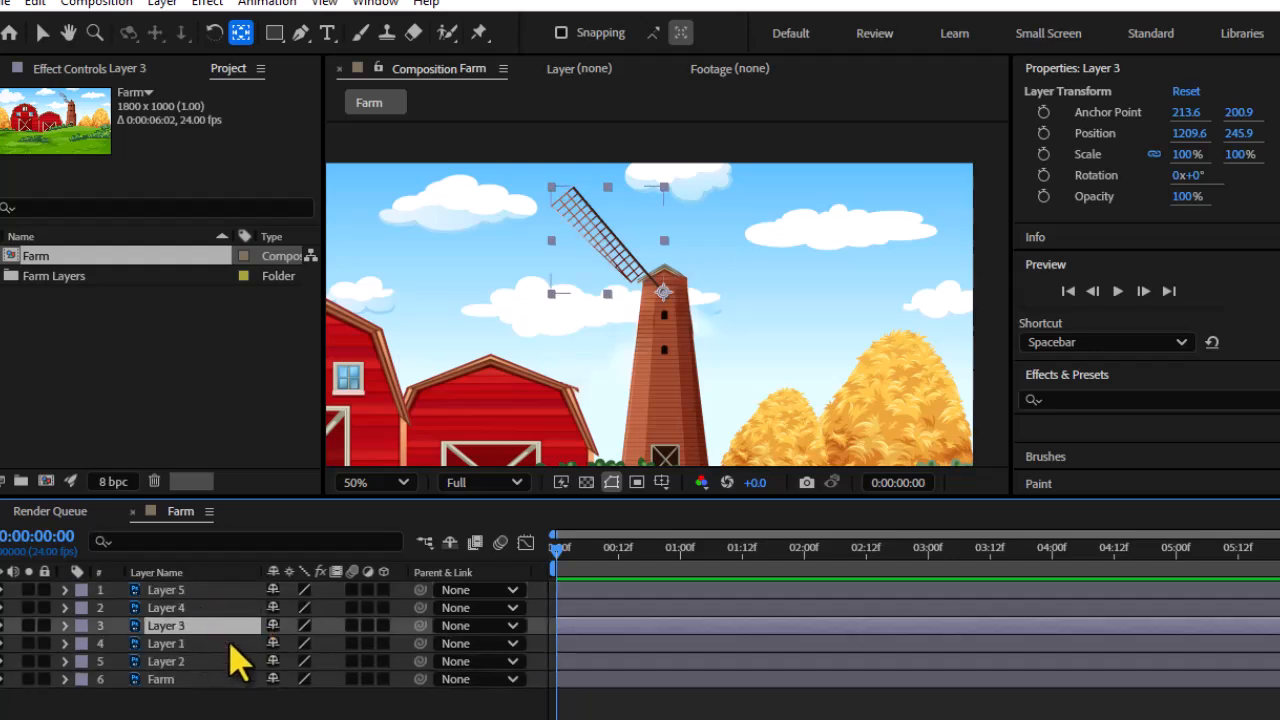
key("r")
left_click_drag(289, 645, 375, 685)
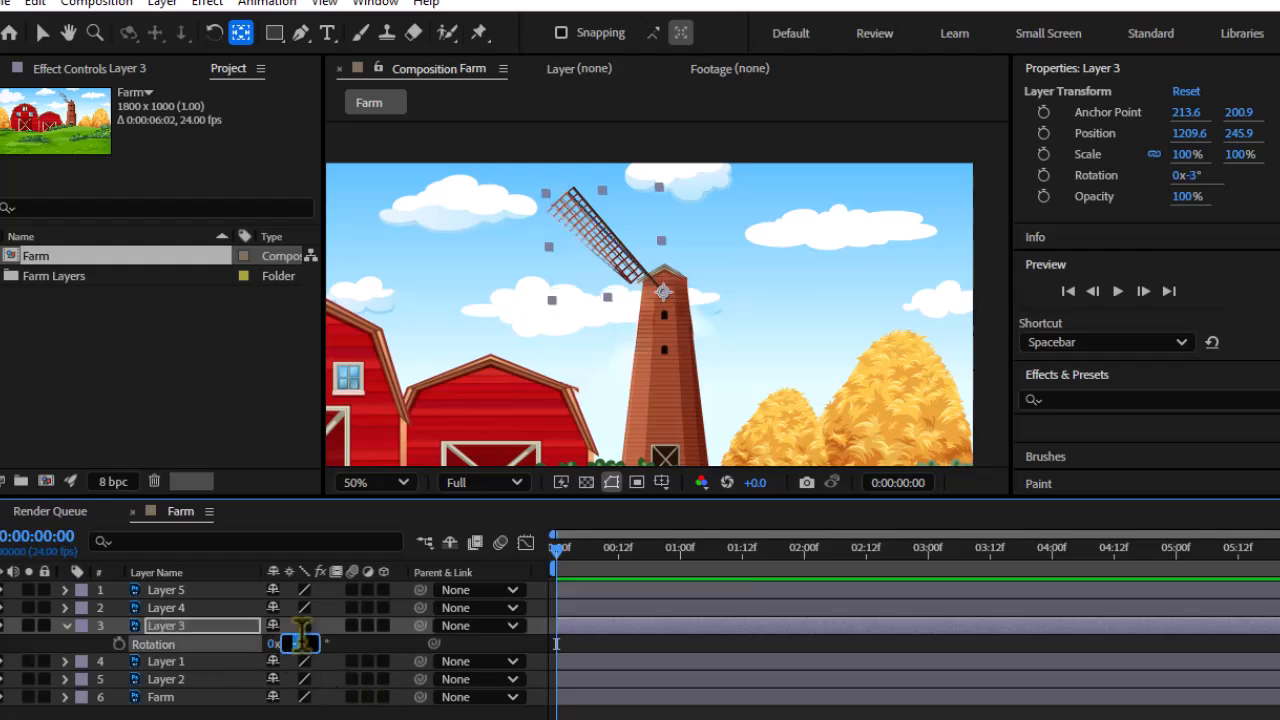
key("Return")
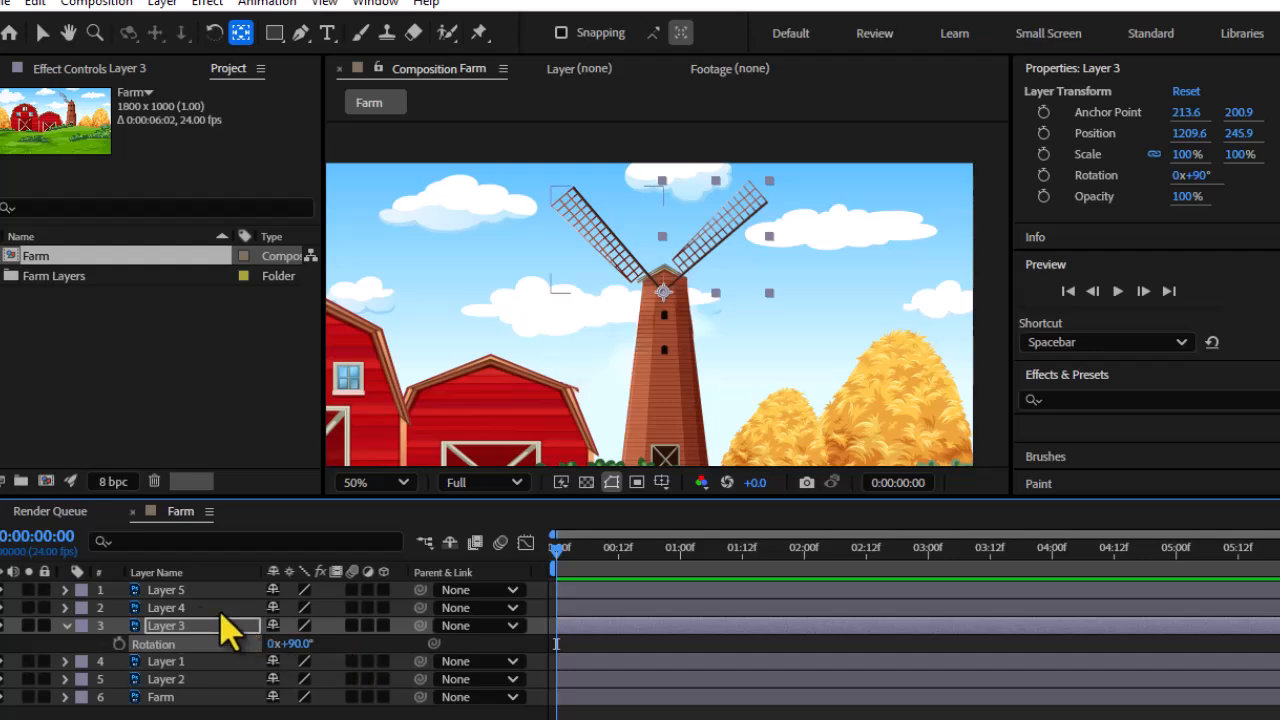
Set the rotation of the blade copy on Layer 4 to 180°
left_click(200, 608)
key("r")
left_click(296, 626)
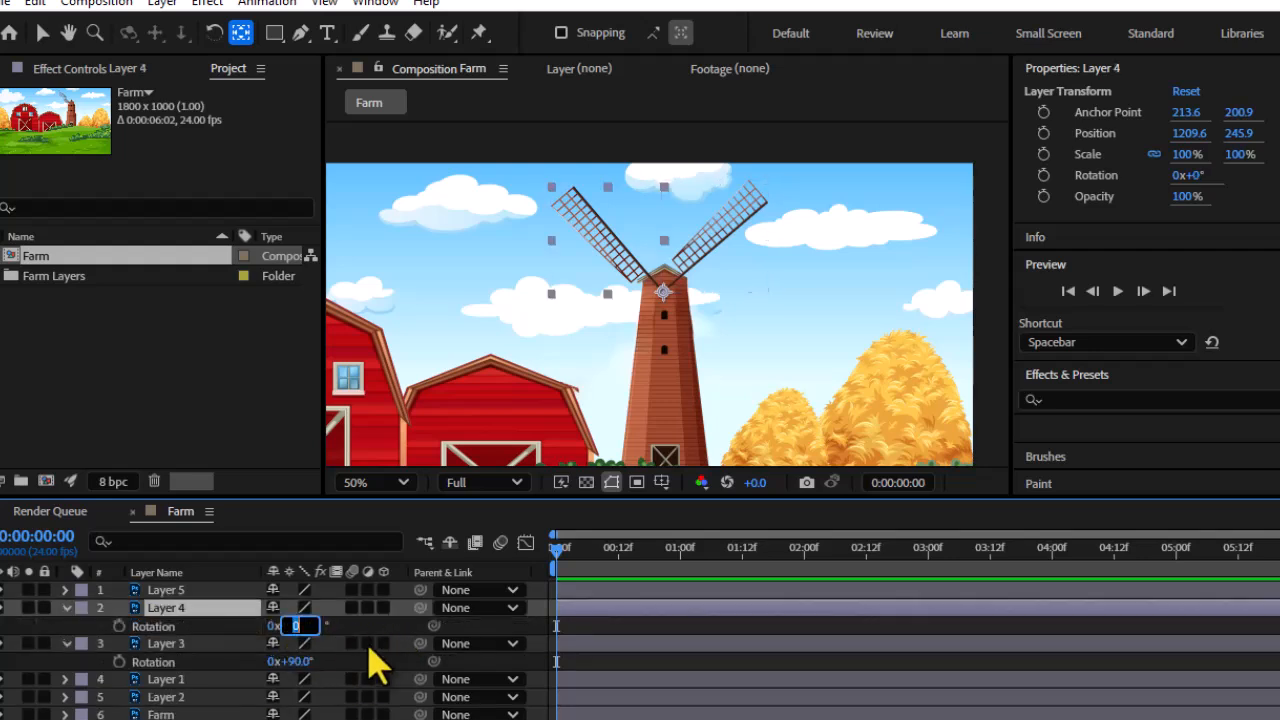
key("Return")
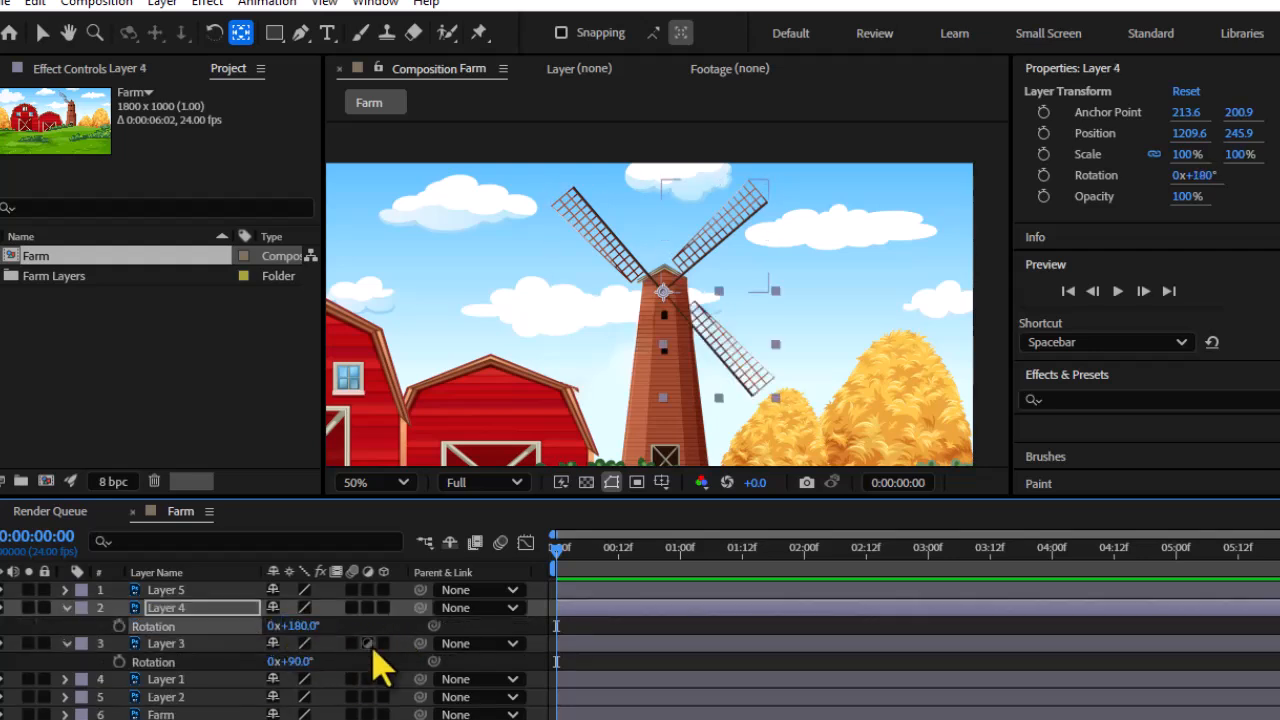
Set the rotation of the blade copy on Layer 5 to 270°
left_click(200, 592)
key("r")
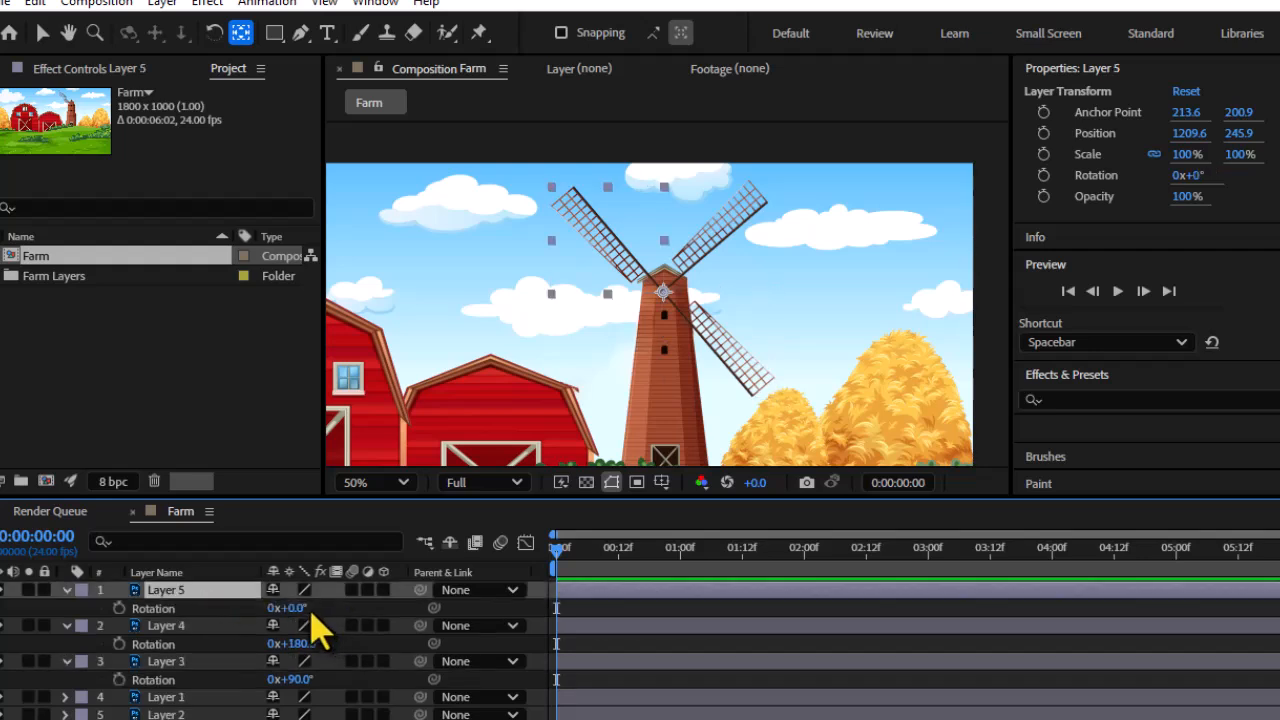
left_click(292, 608)
type("270")
key("Return")
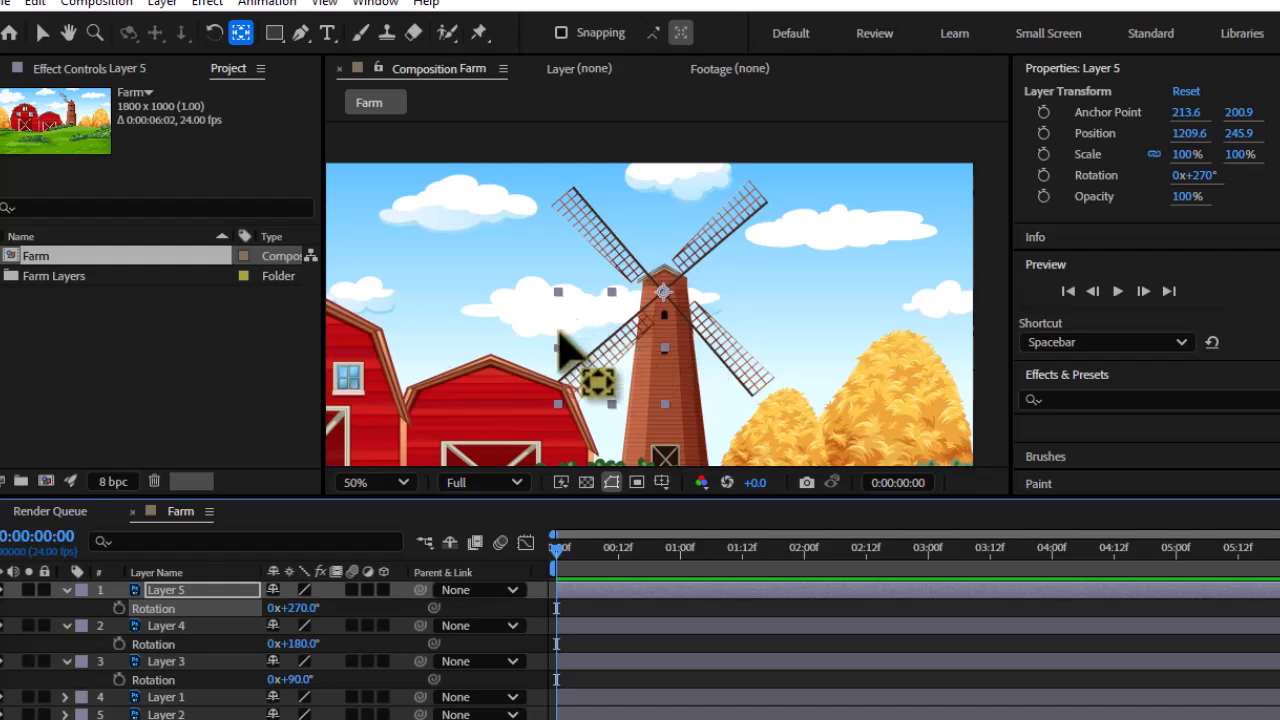
left_click(607, 649)
left_click_drag(557, 551, 613, 553)
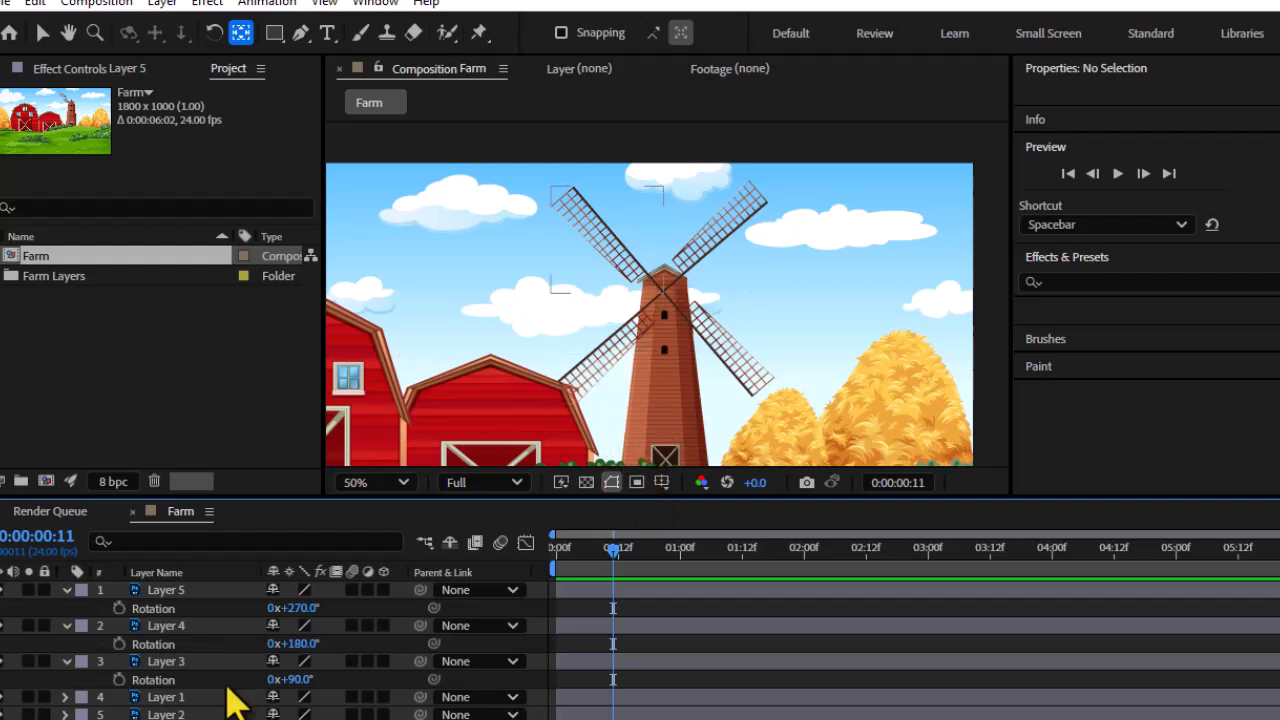
left_click_drag(591, 550, 557, 550)
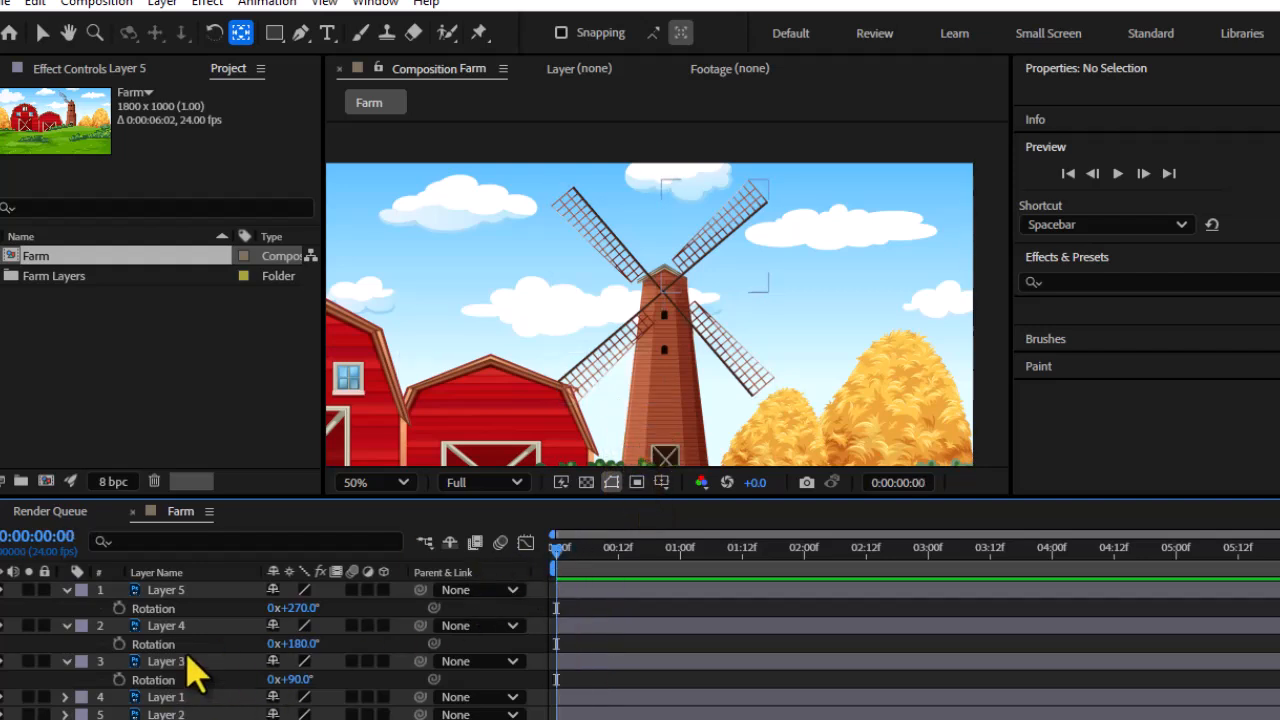
Select the four blade layers and add a rotation keyframe to each at 0:00:00:00
left_click(168, 598)
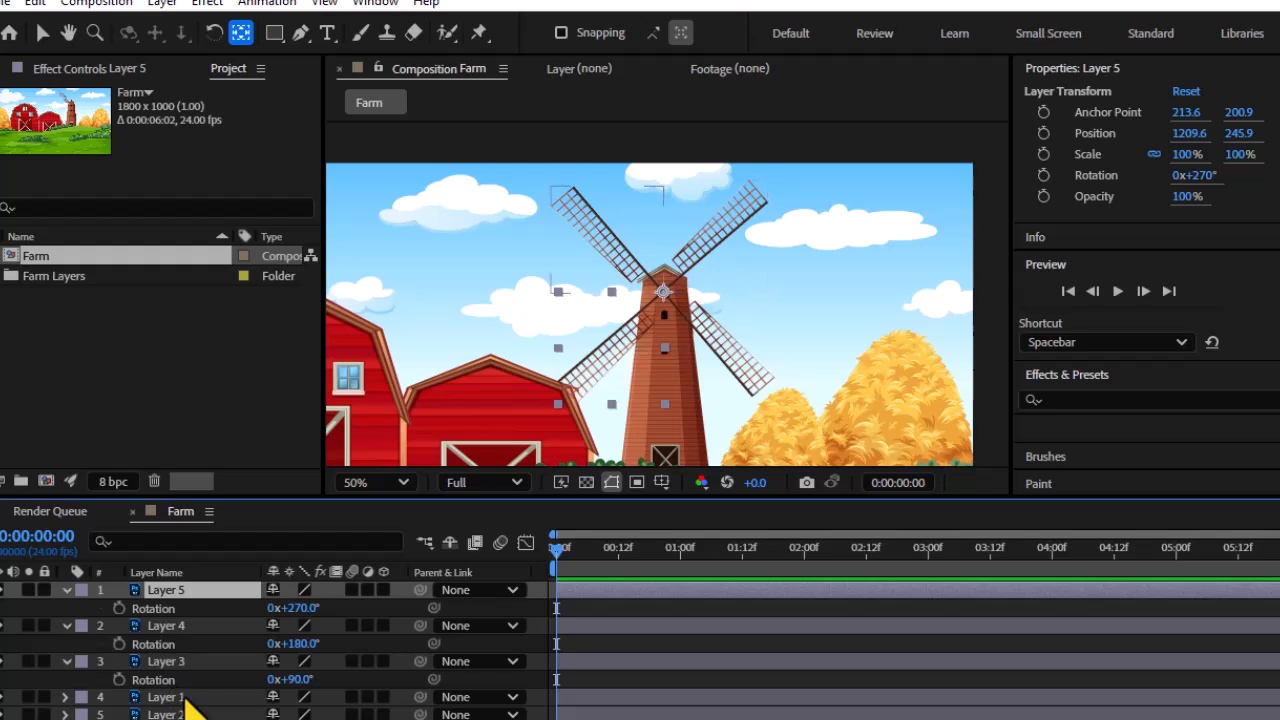
left_click(185, 698, "shift")
key("r")
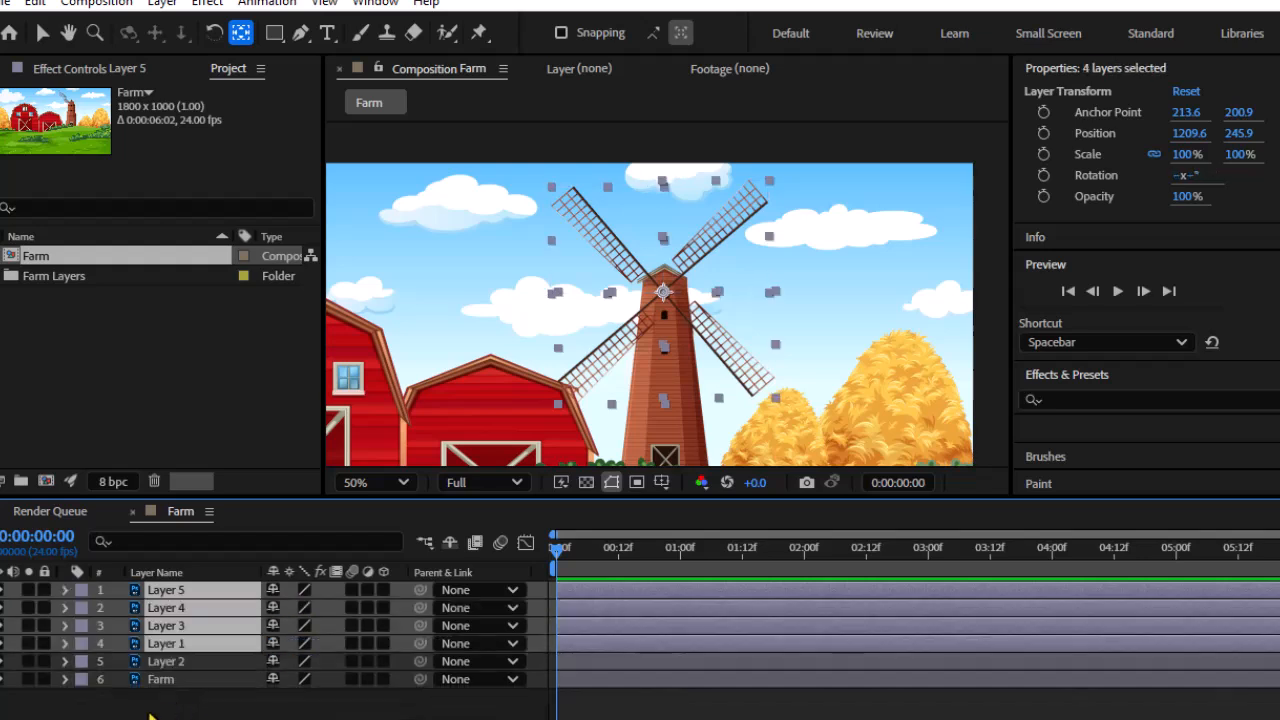
key("r")
key("alt+shift+r")
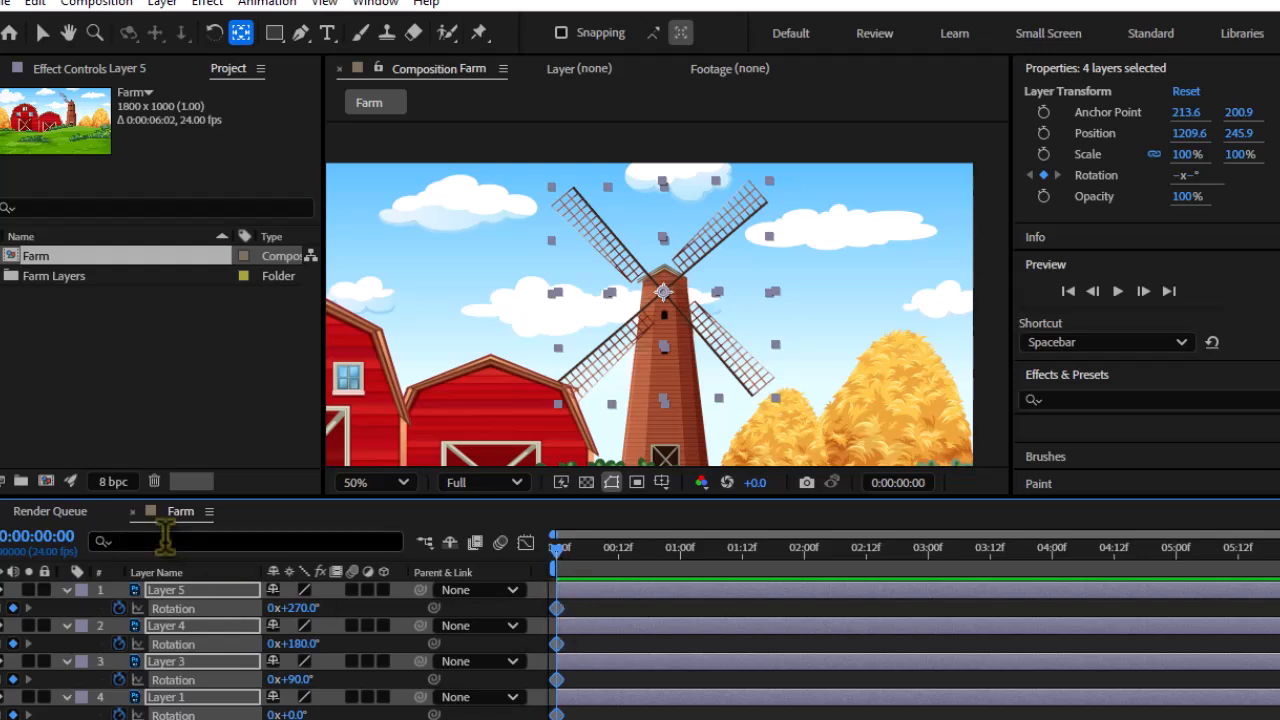
Move the current time to 0:00:02:00 and set Layer 1's rotation to 1x+0.0°
left_click(45, 540)
left_click(52, 544)
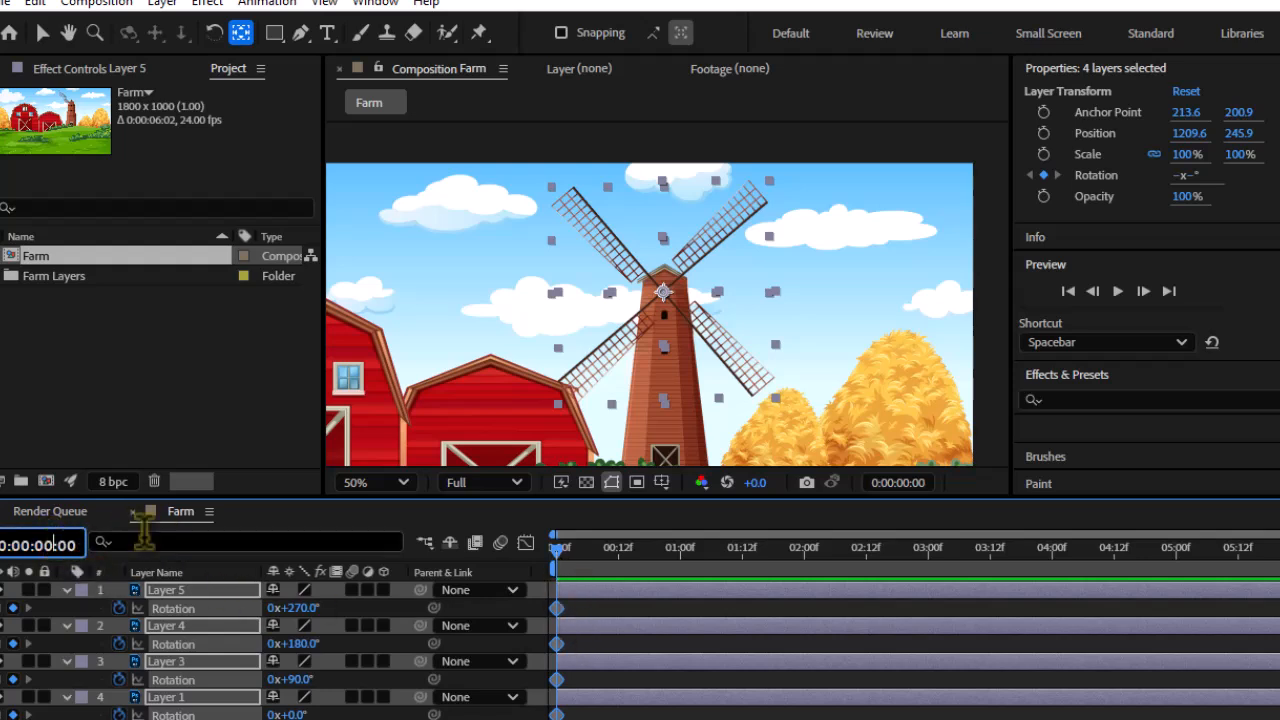
type("2")
key("Return")
left_click(273, 715)
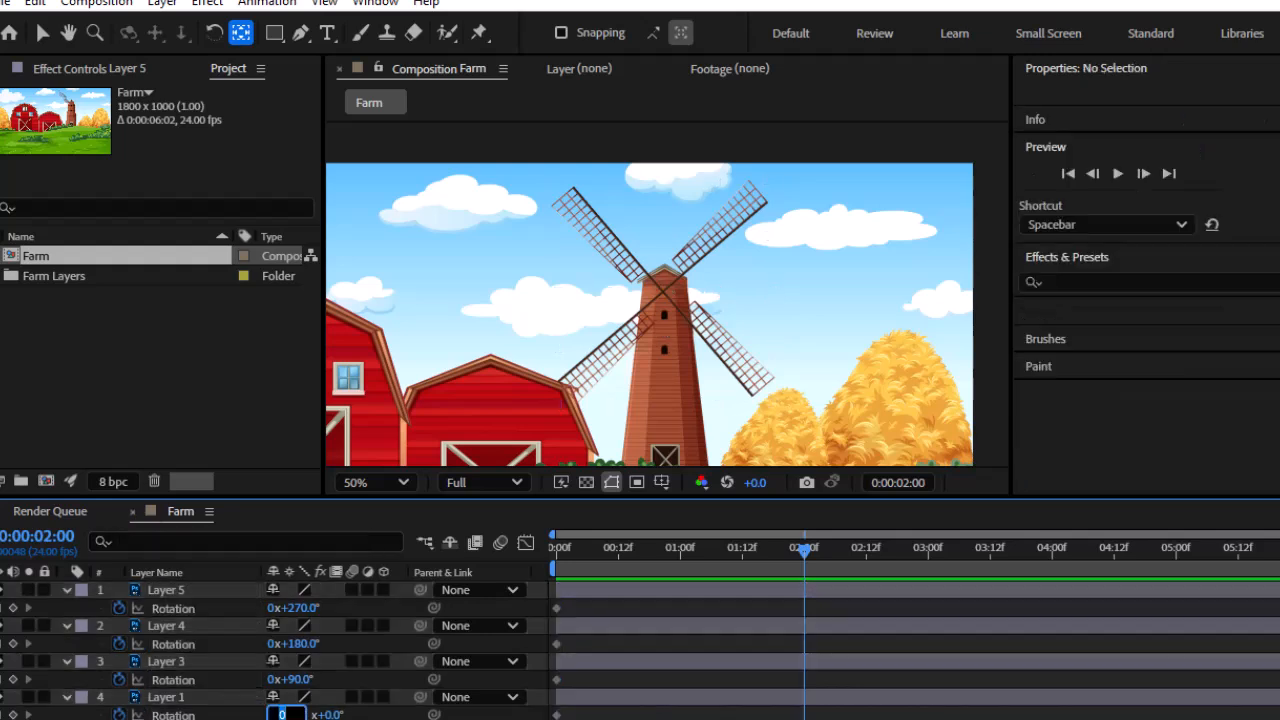
key("Return")
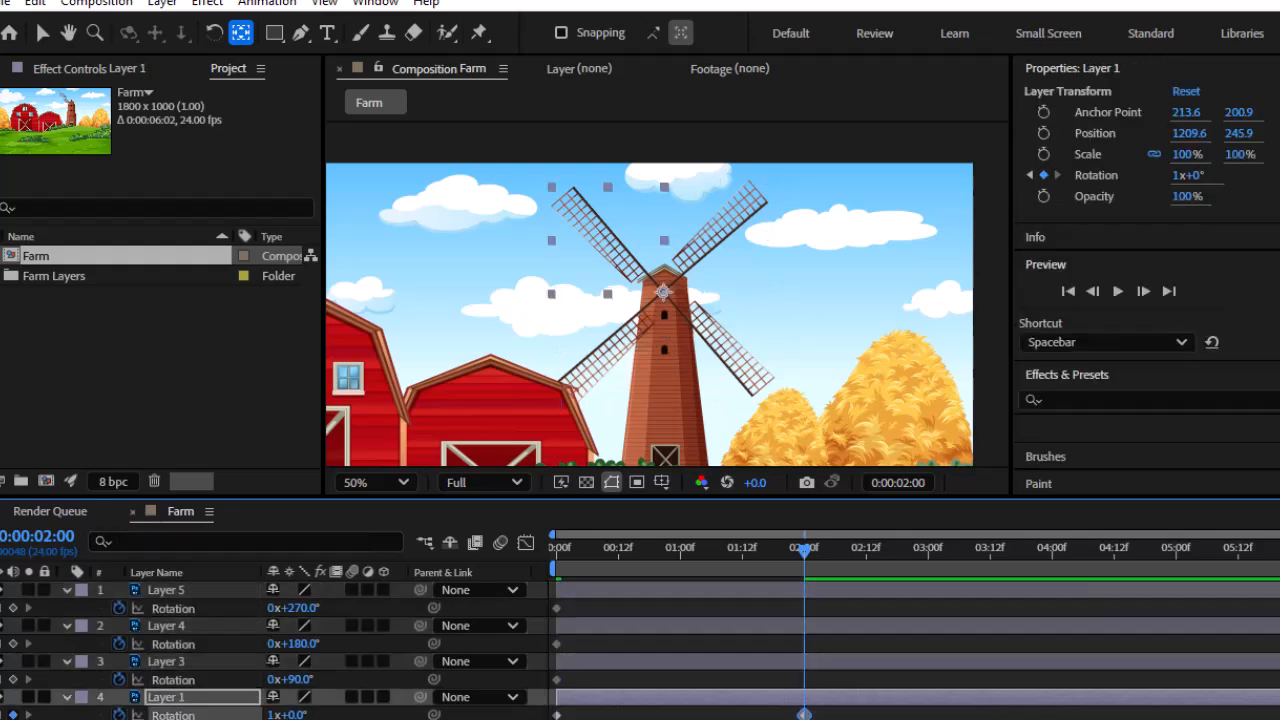
Set the rotation revolutions of the blade copies on Layer 3, Layer 4 and Layer 5 to 1 at 0:00:02:00
left_click(276, 679)
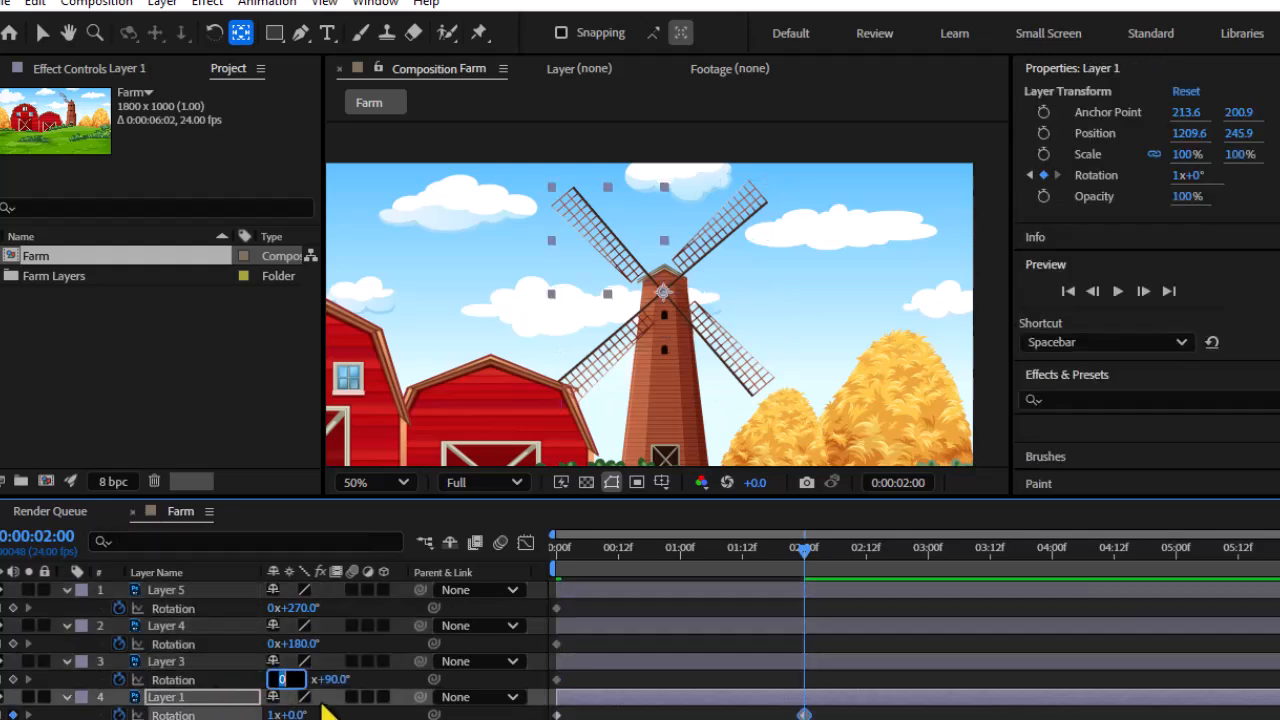
key("Return")
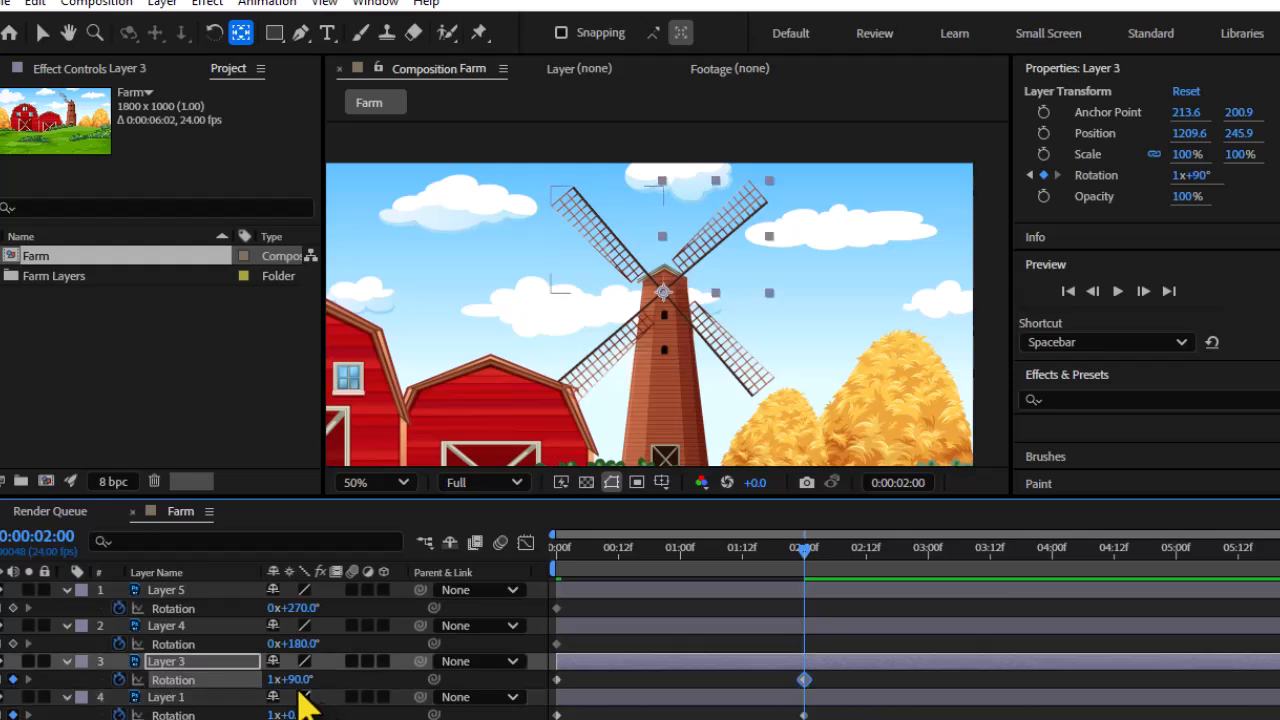
left_click(274, 644)
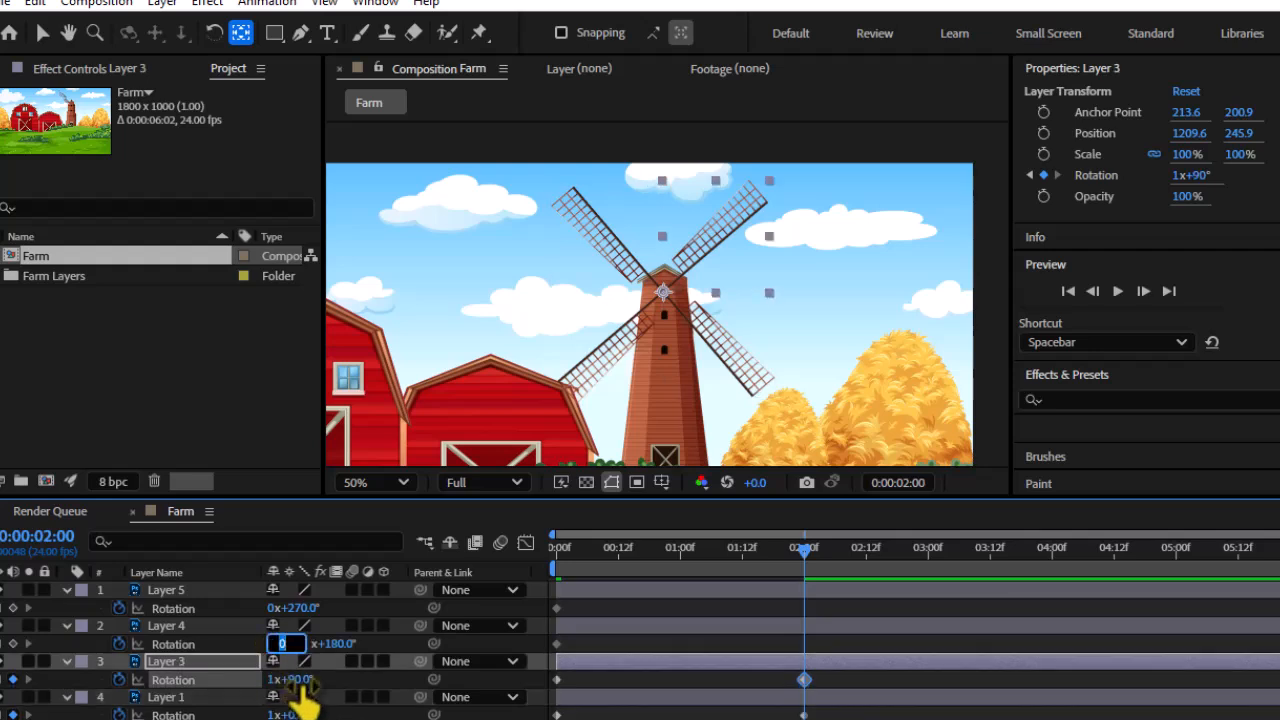
type("1")
key("Return")
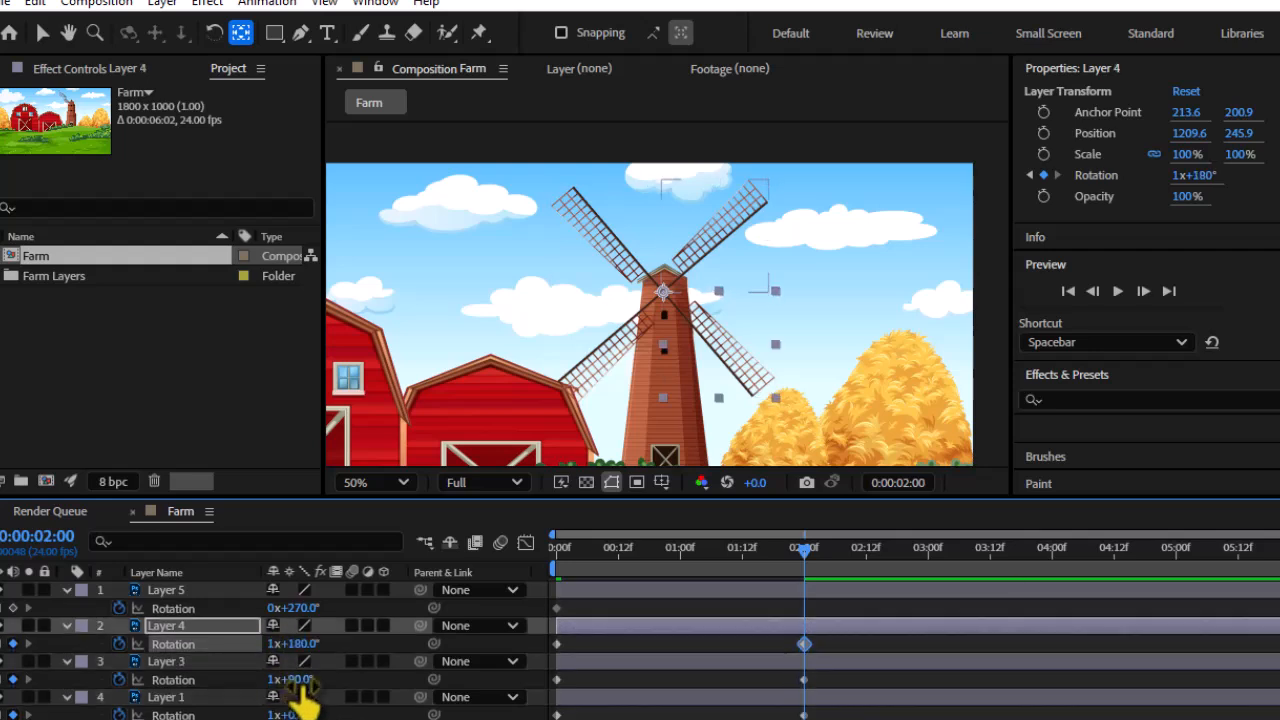
left_click(274, 607)
type("1")
key("Return")
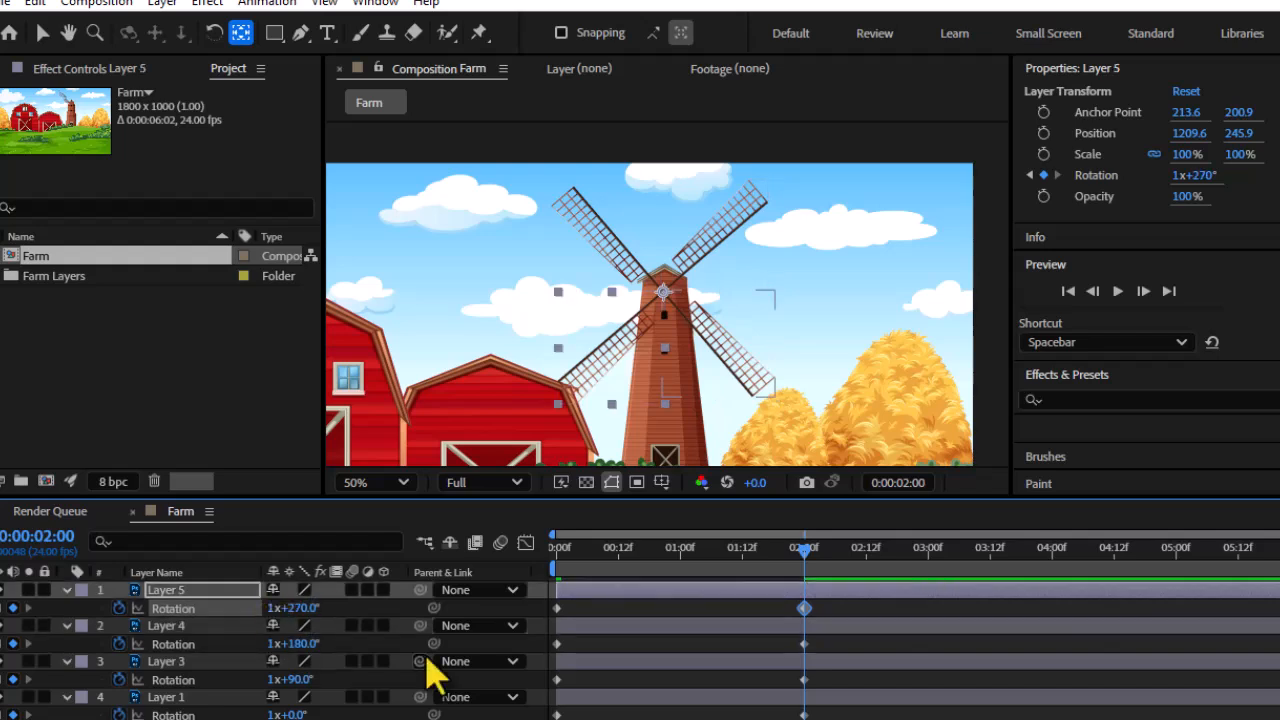
Preview the blade rotation and examine where the blades pass the smaller barn's roof at 0:00:01:12
key("space")
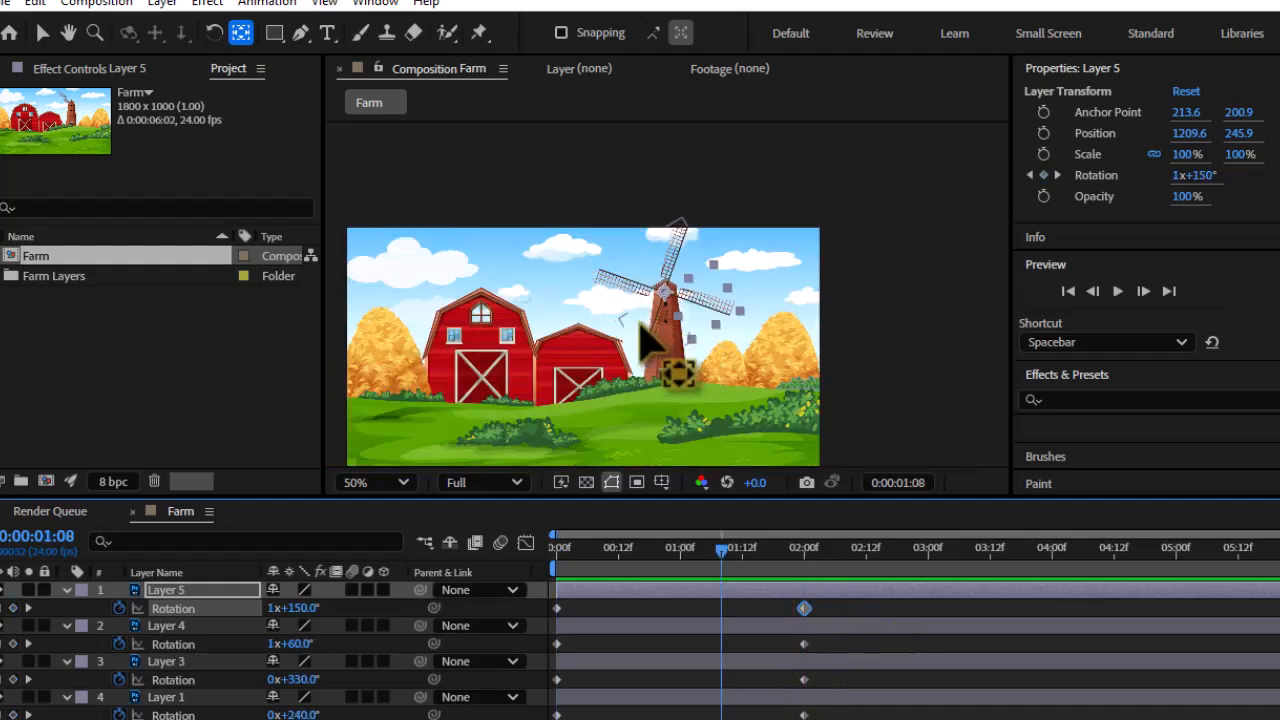
scroll(633, 340, "up", 3)
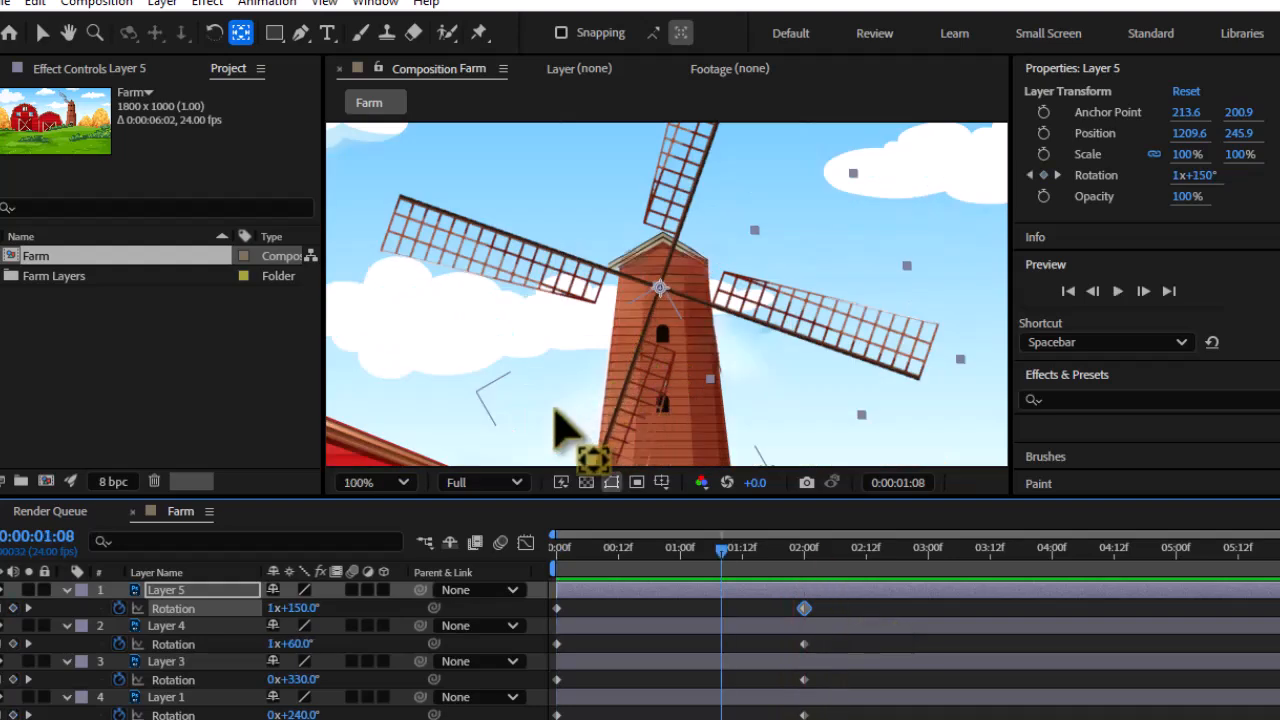
left_click_drag(609, 380, 709, 243)
left_click(730, 562)
left_click_drag(730, 562, 742, 560)
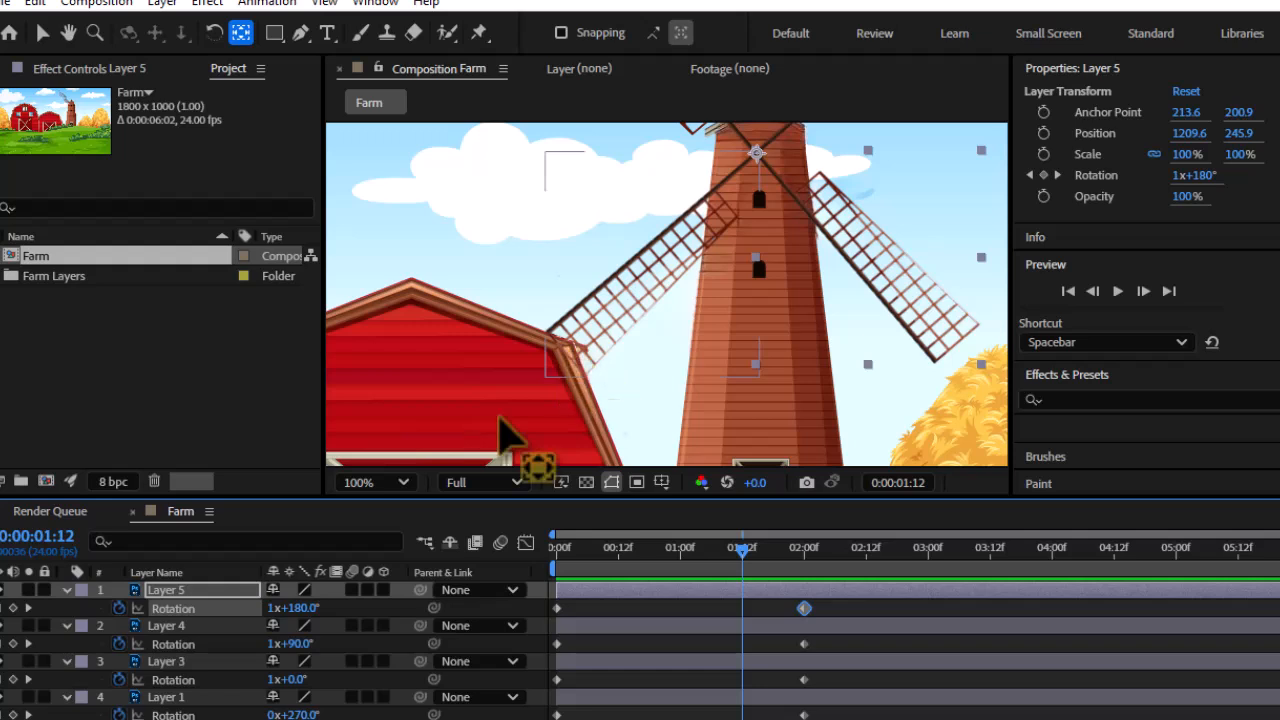
Collapse the blade layers' keyframed properties and move Layer 2, the smaller barn, to the top of the layer stack
left_click(641, 650)
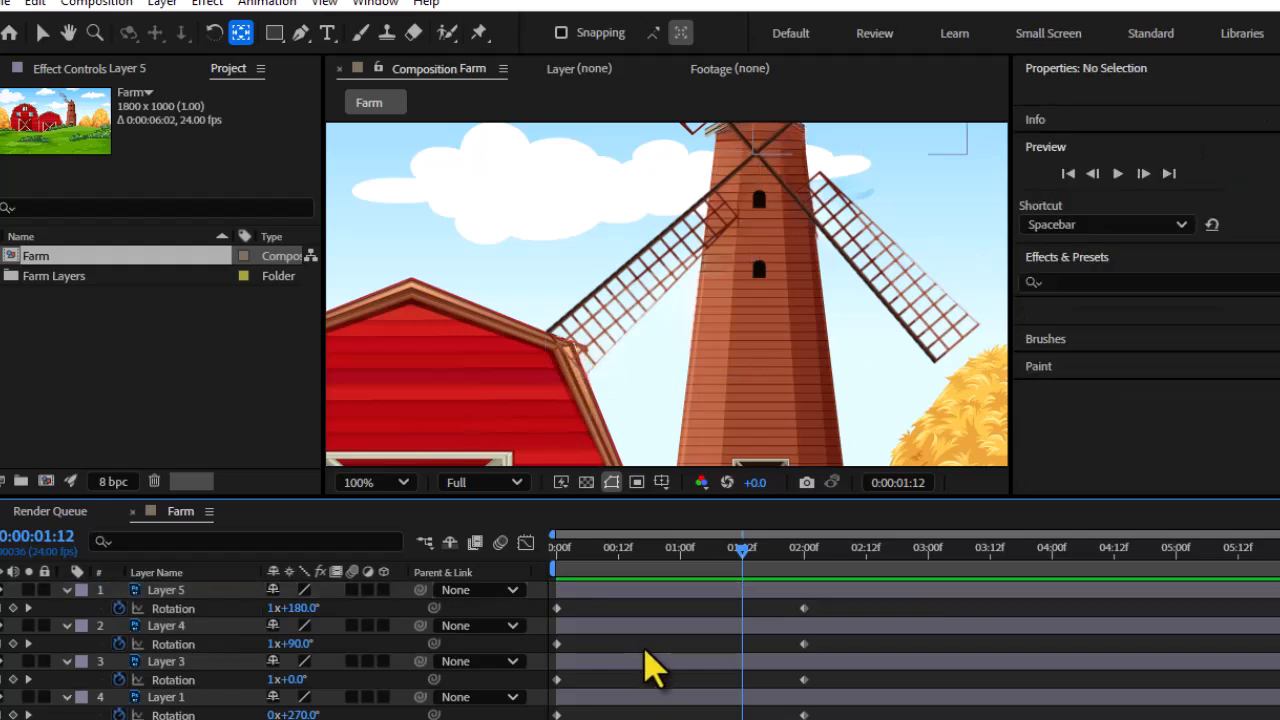
key("u")
left_click(168, 663)
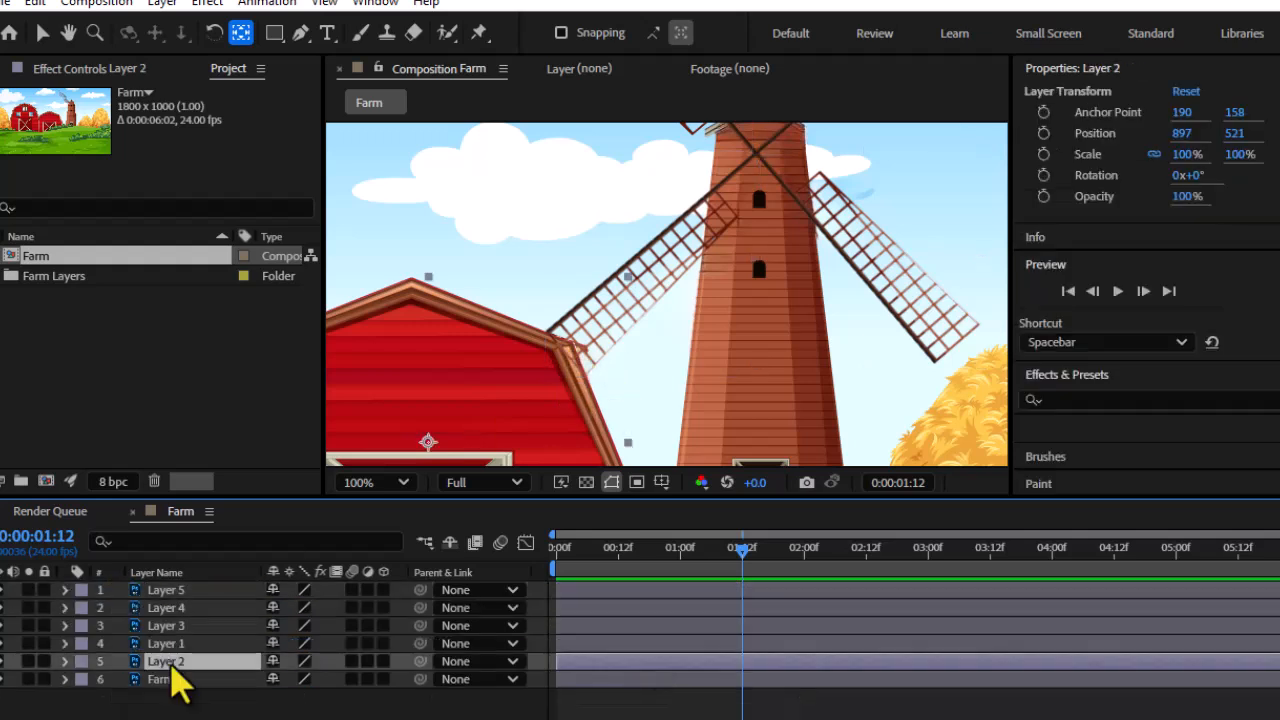
left_click_drag(172, 670, 596, 334)
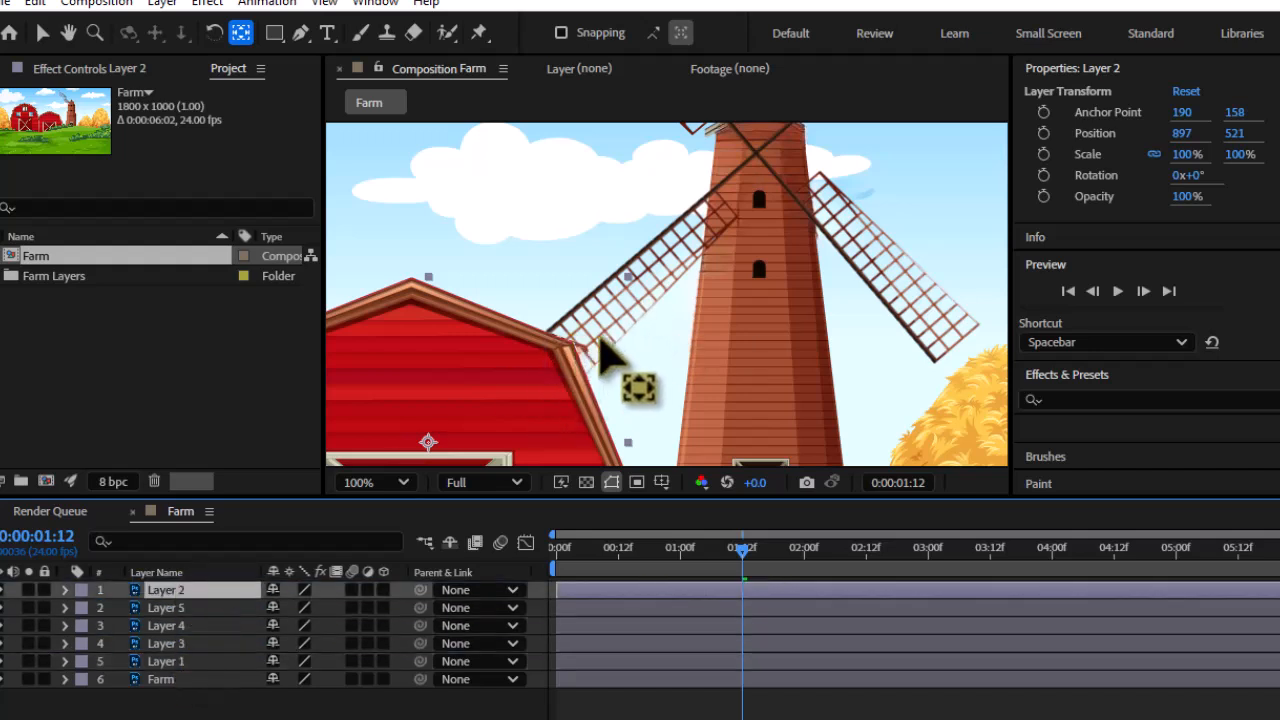